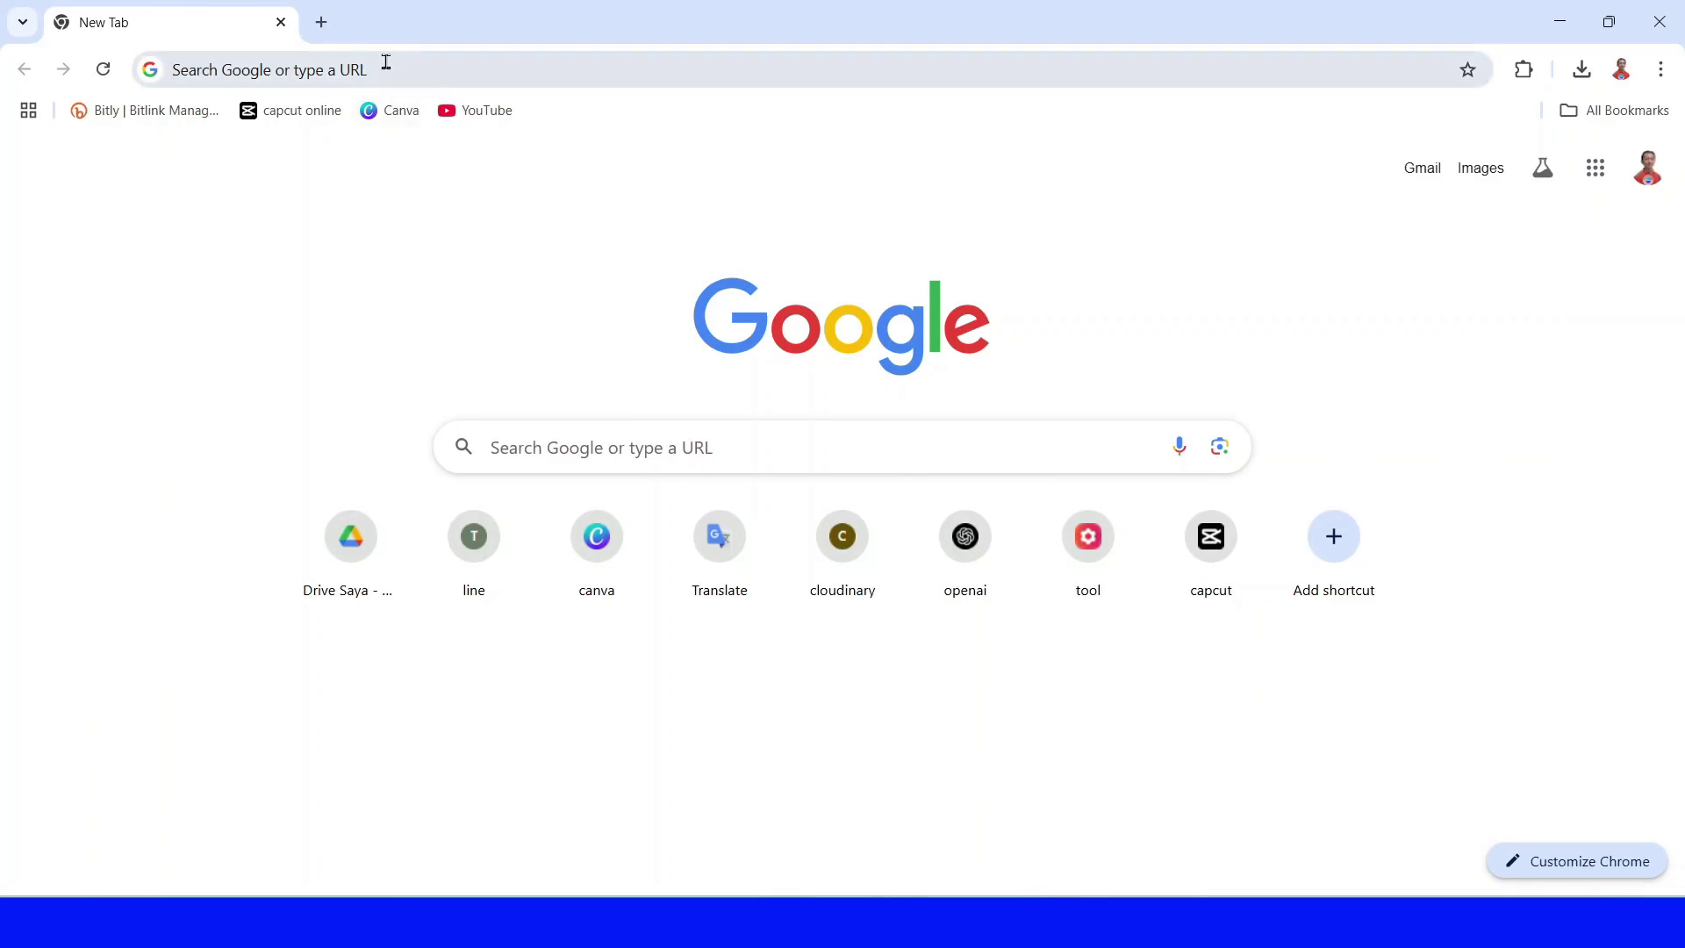
- Go to the Pacdora website
left_click(386, 61)
type("pacdora.com")
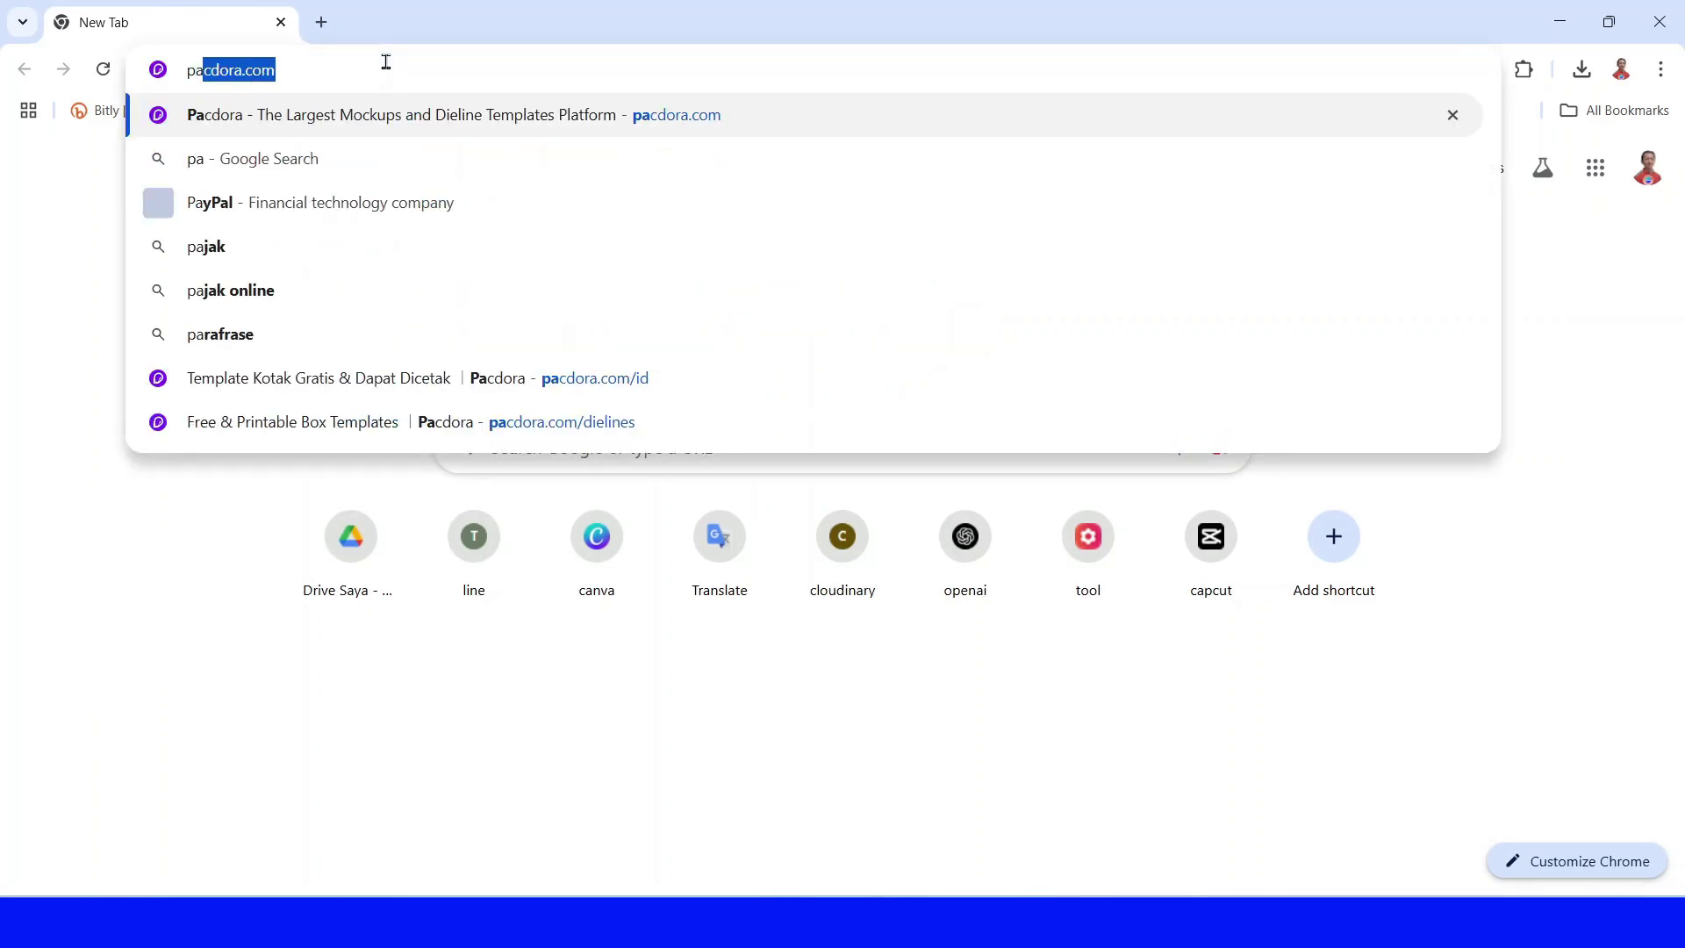
key("Return")
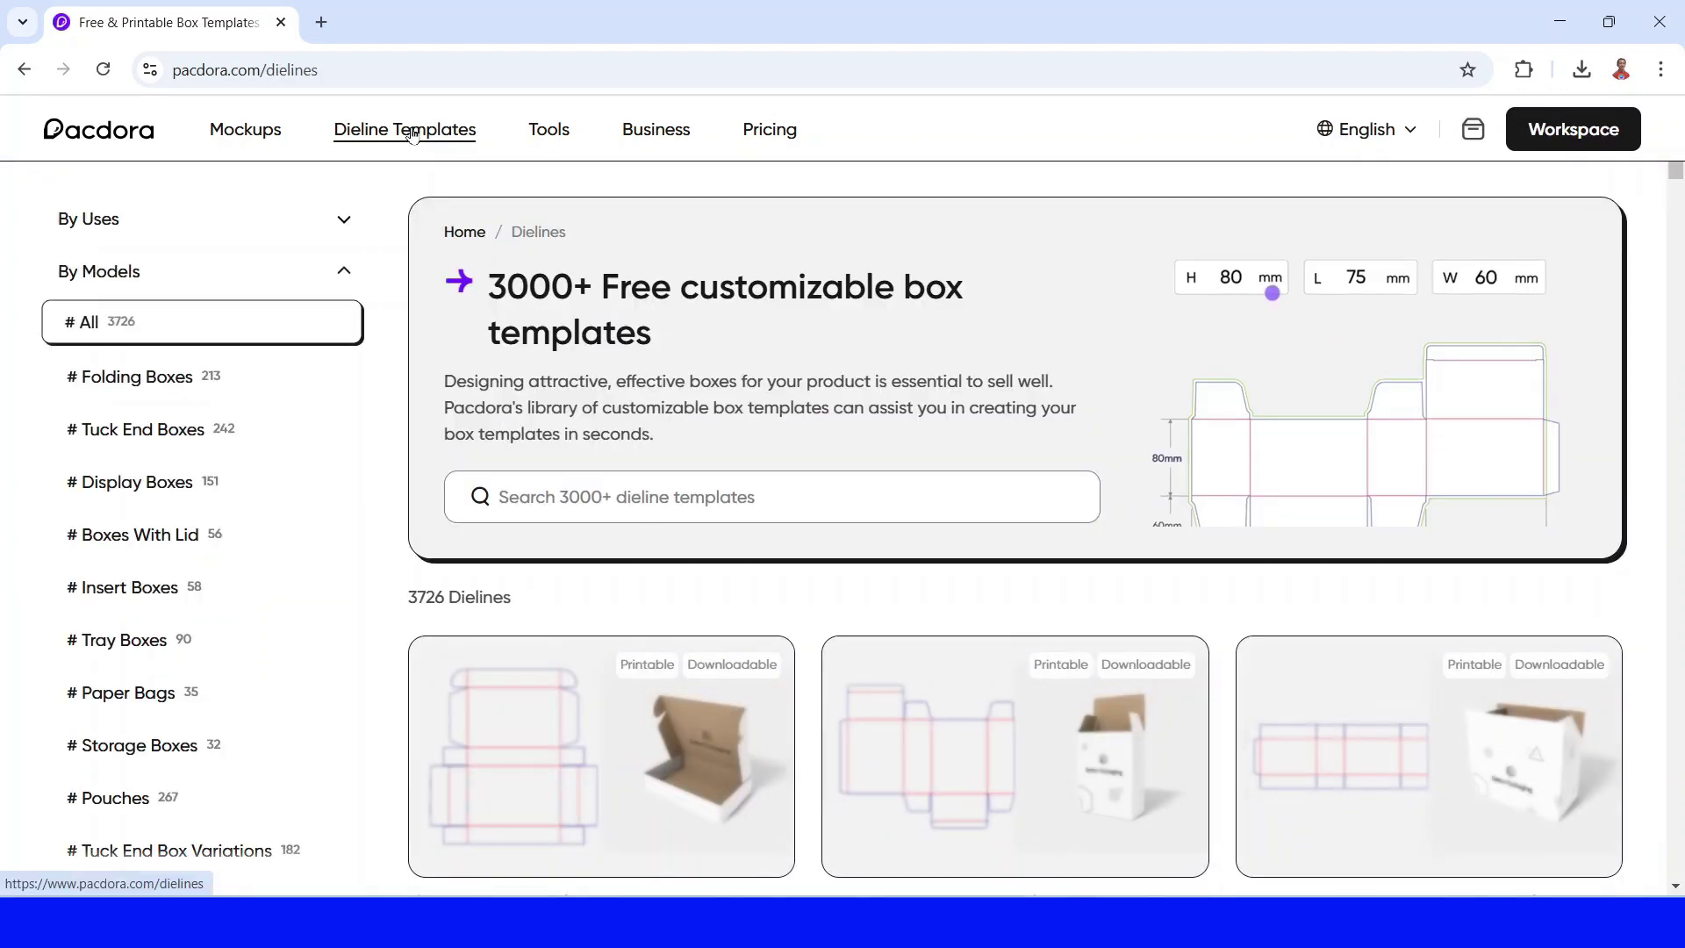
- Search the dieline templates for 'serum dropper 30 ml' and browse the bottle label results
left_click(558, 493)
type("serum dropper 30")
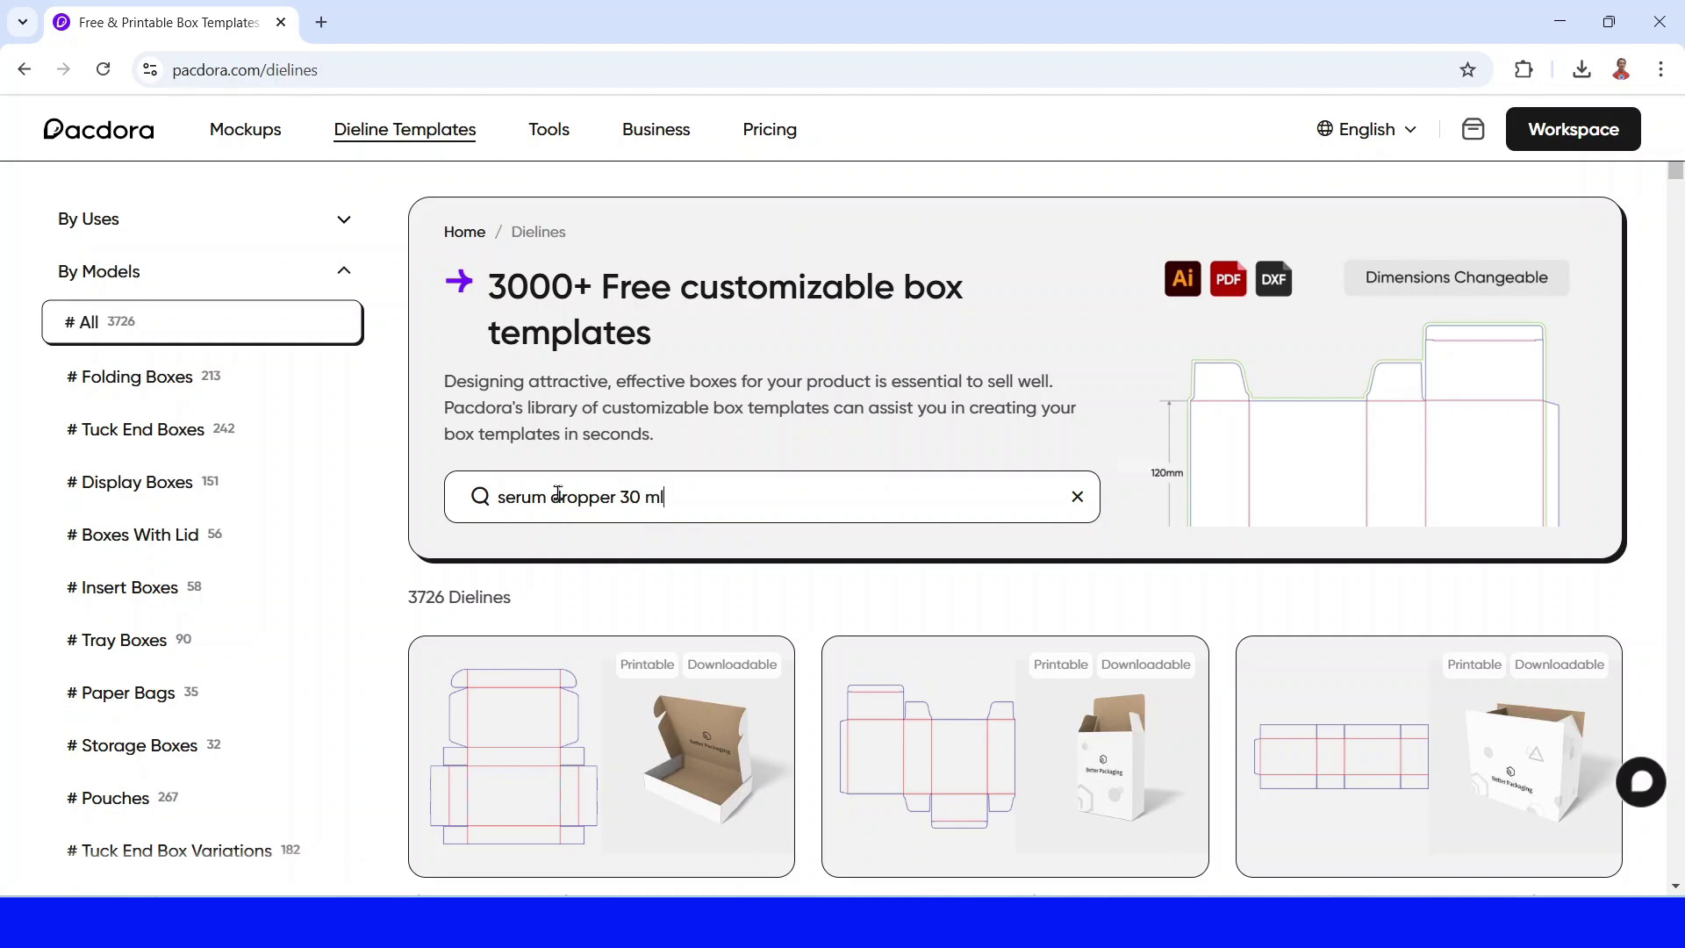
type("ml")
key("Return")
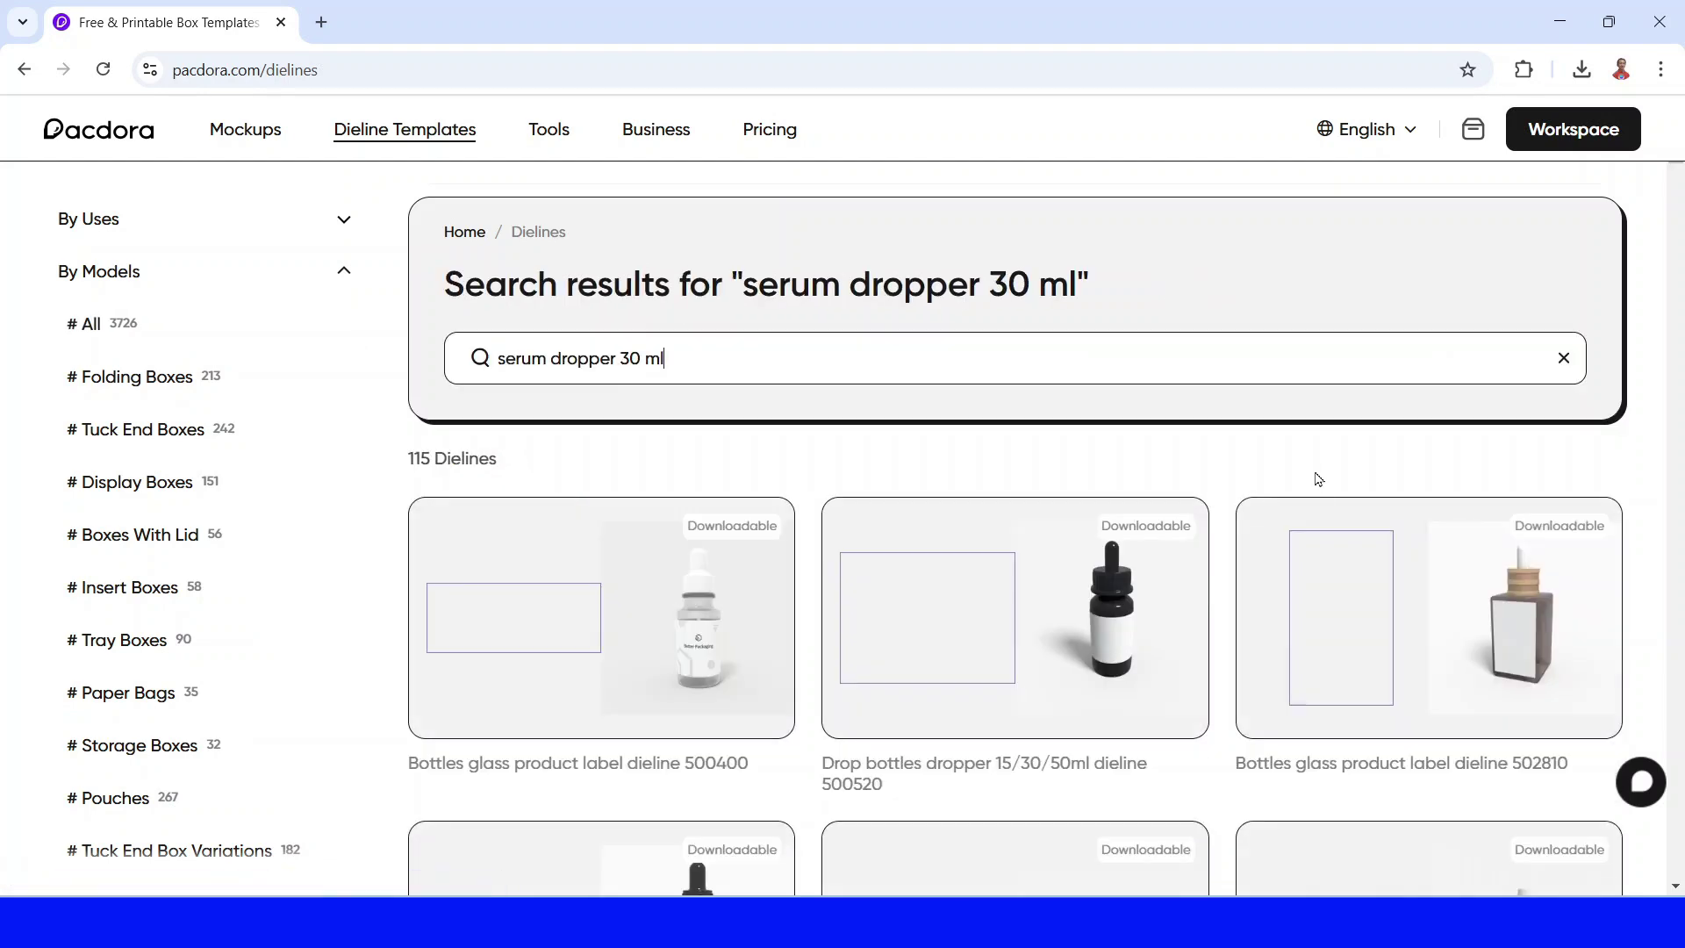
scroll(1290, 610, "down", 20)
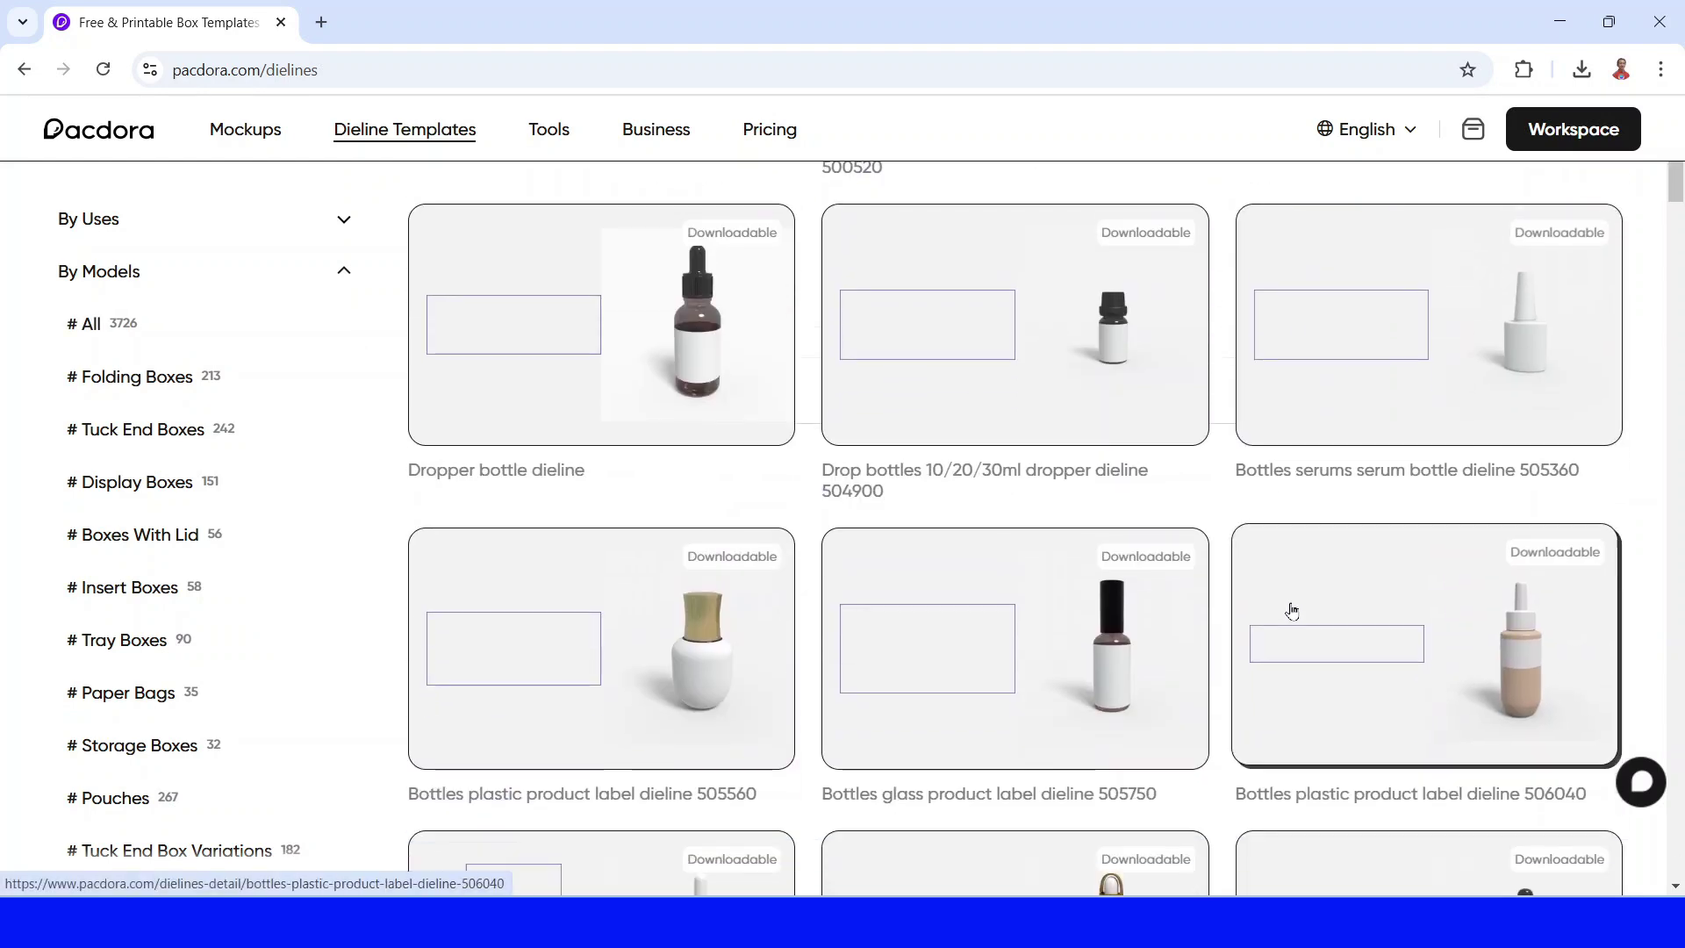
scroll(1290, 632, "down", 7)
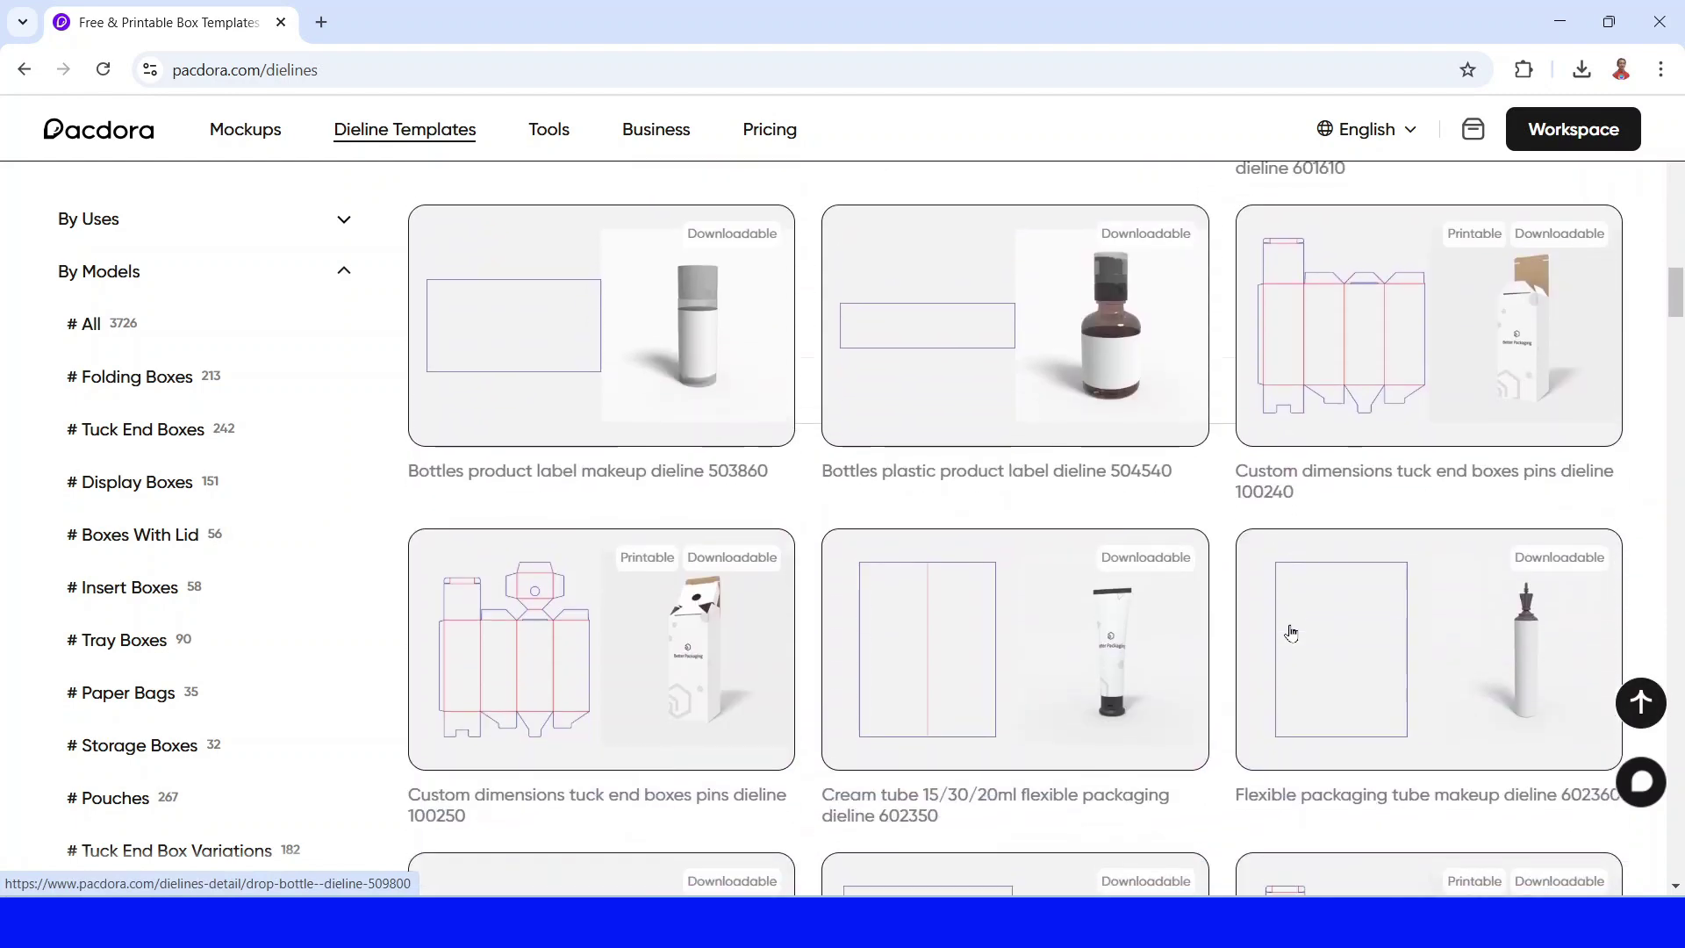
scroll(1290, 632, "up", 15)
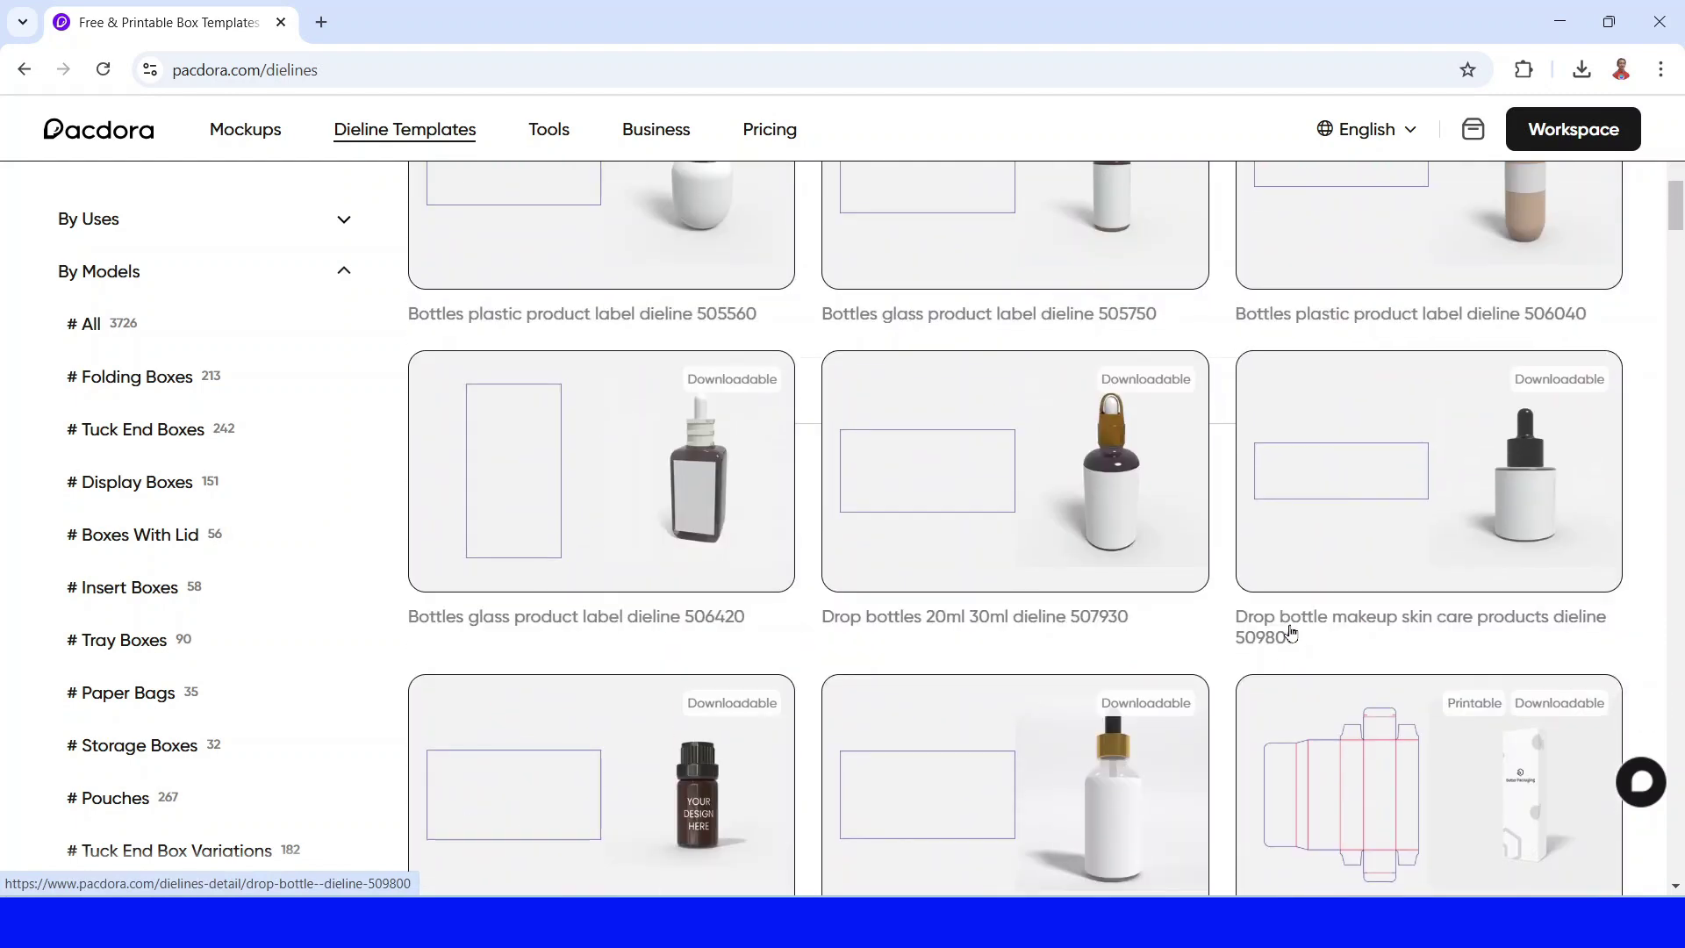
- Open the Drop bottles dieline at its 30ml size (4.685 × 2.2835 in), then start a new browser tab
left_click(1038, 489)
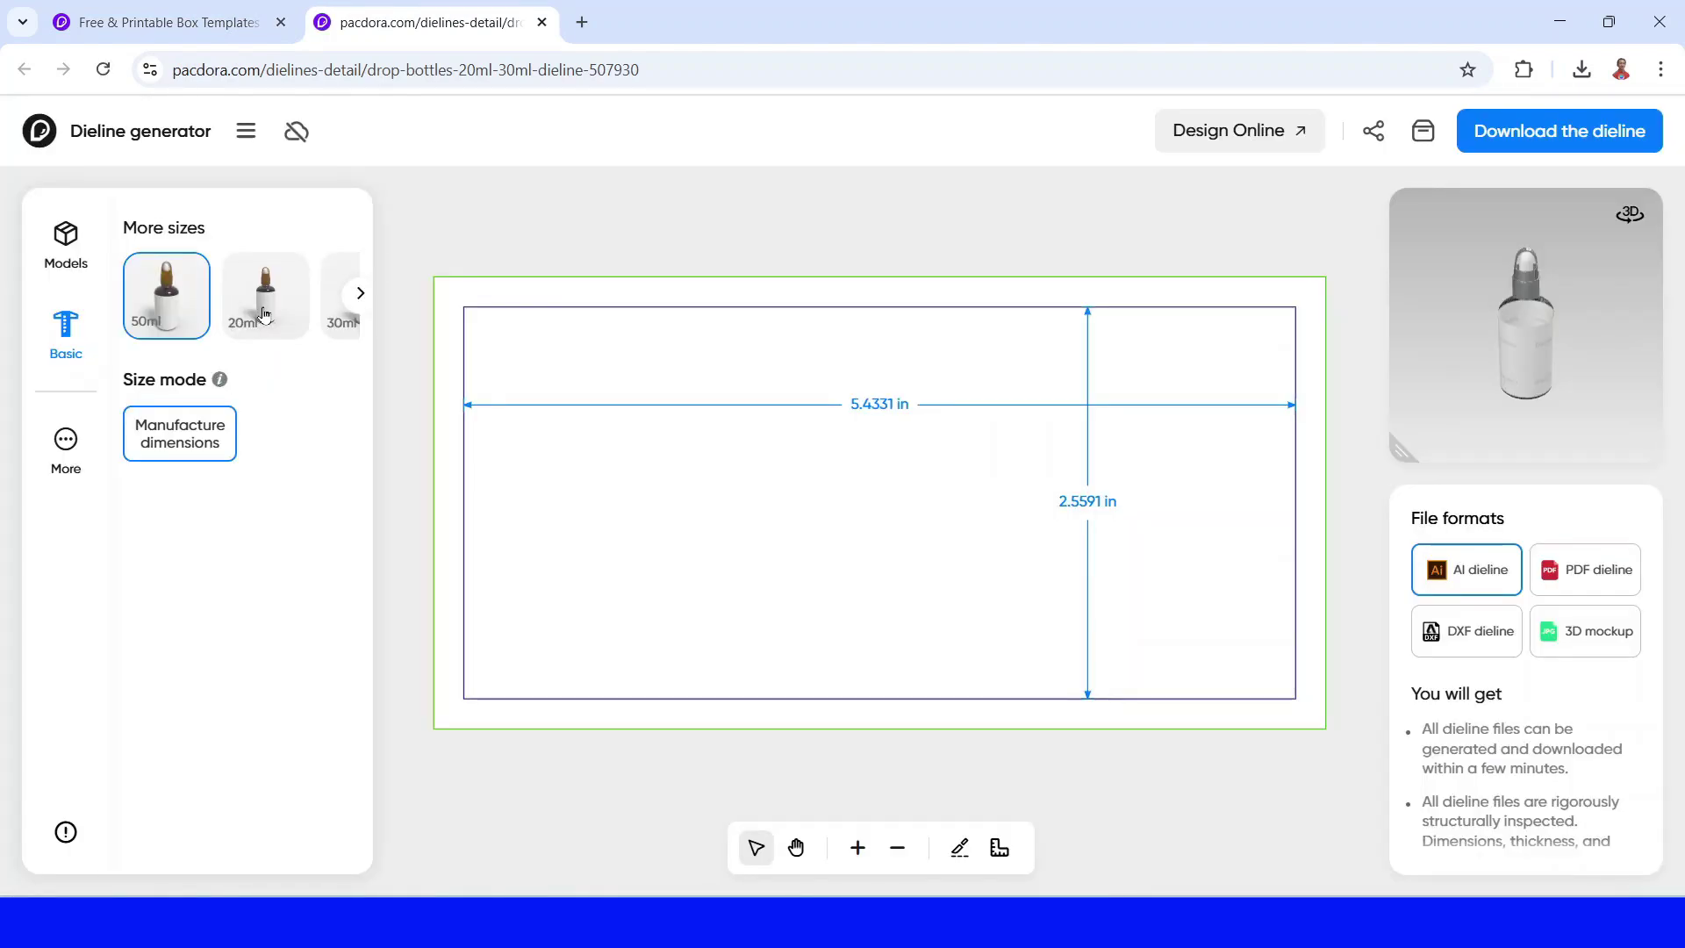
left_click(360, 293)
left_click(299, 314)
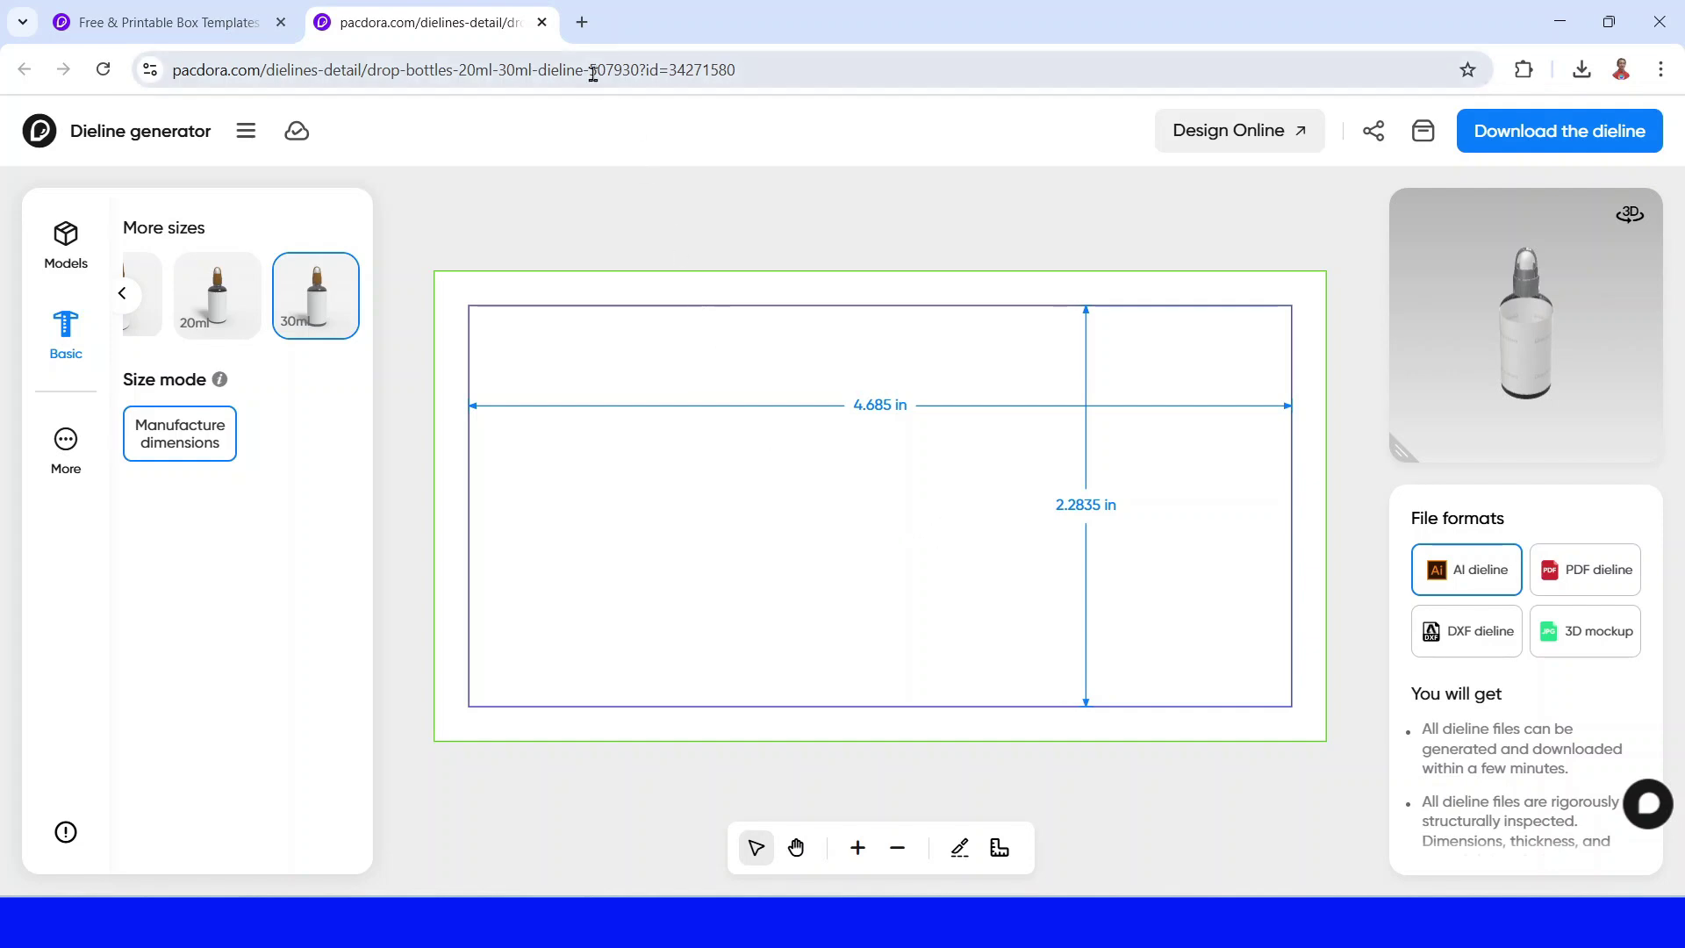
left_click(583, 22)
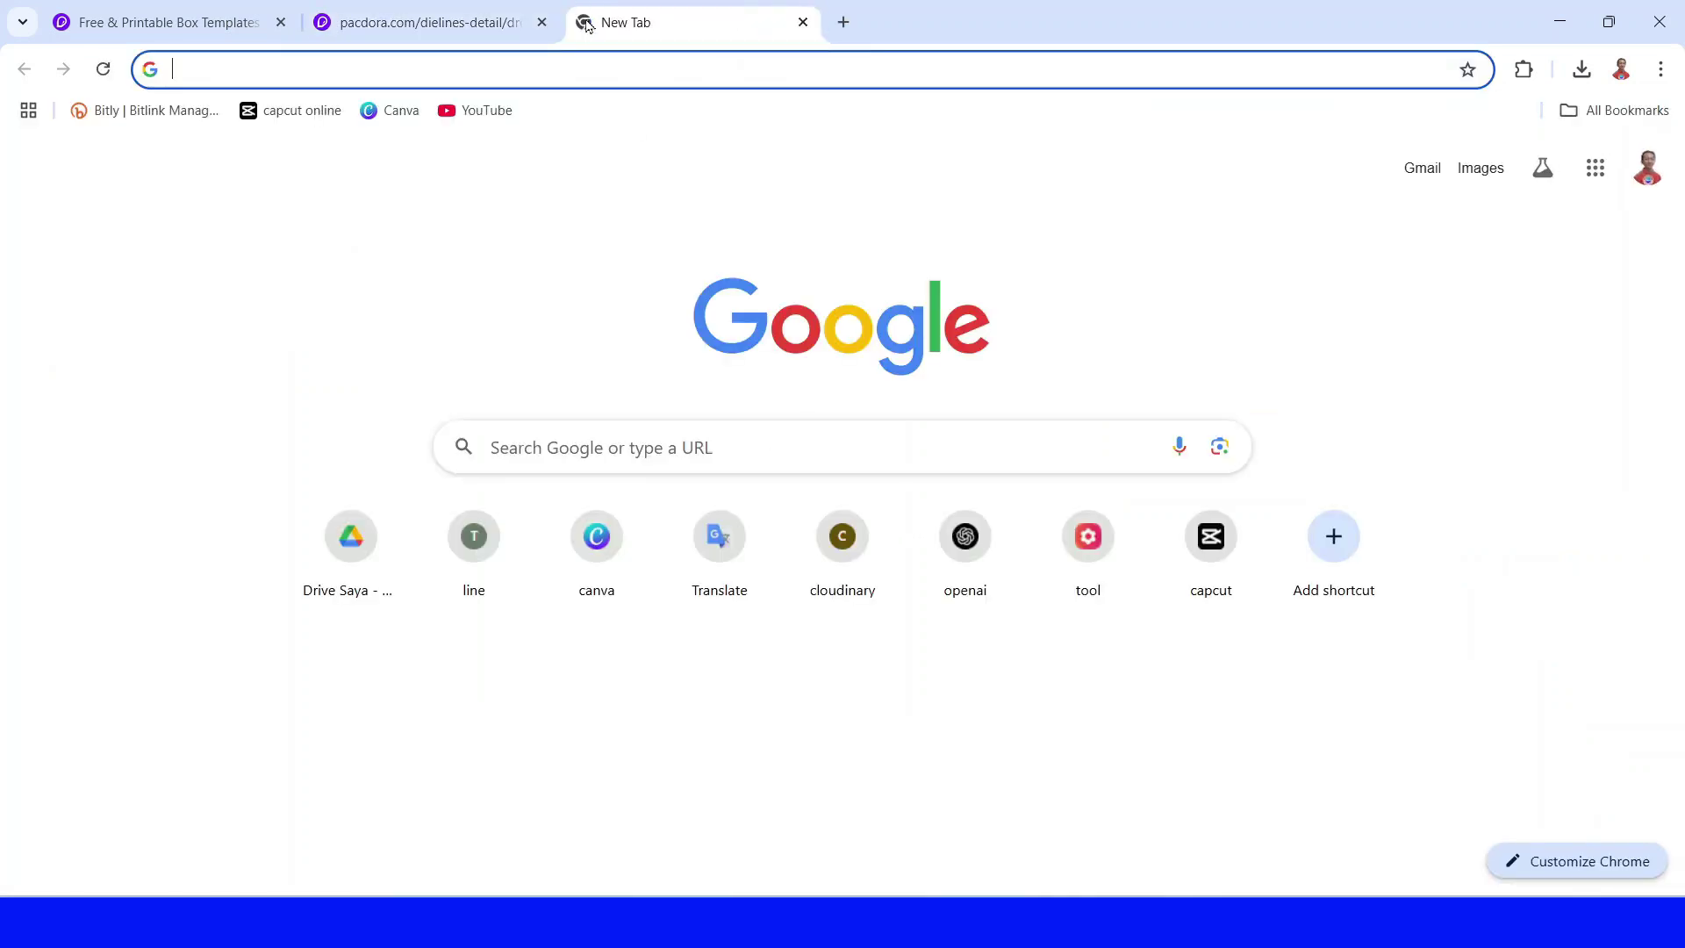
- From Canva's home page, create a custom-size design of 4.69 × 2.28 inches
left_click(600, 553)
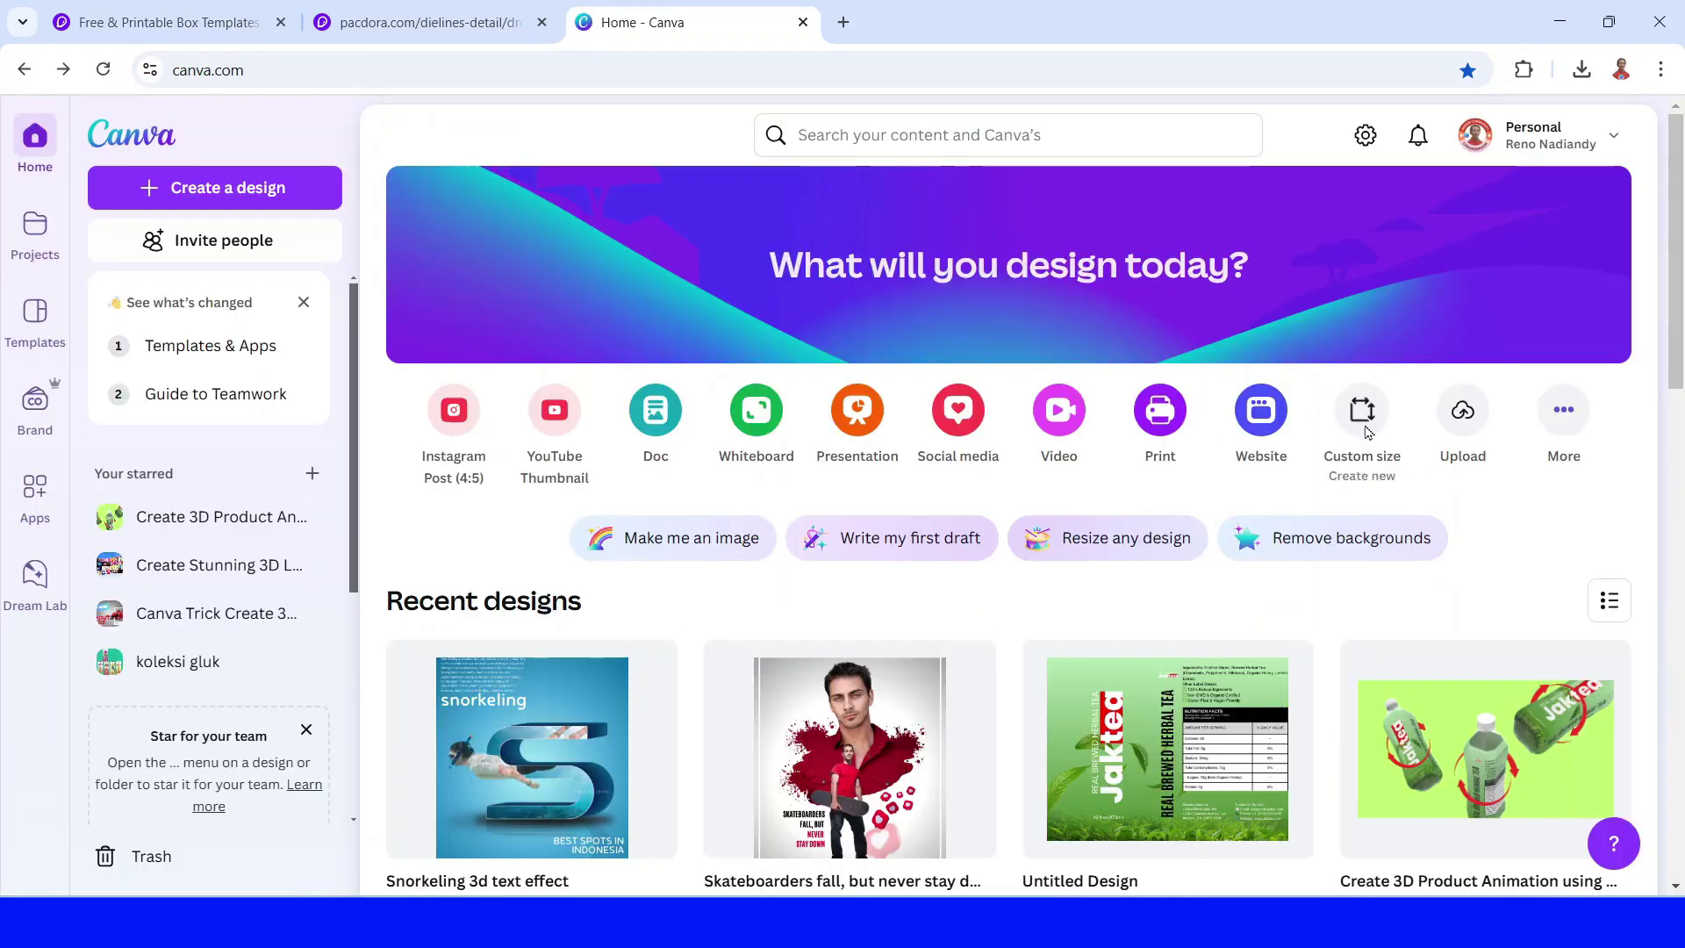
left_click(1363, 421)
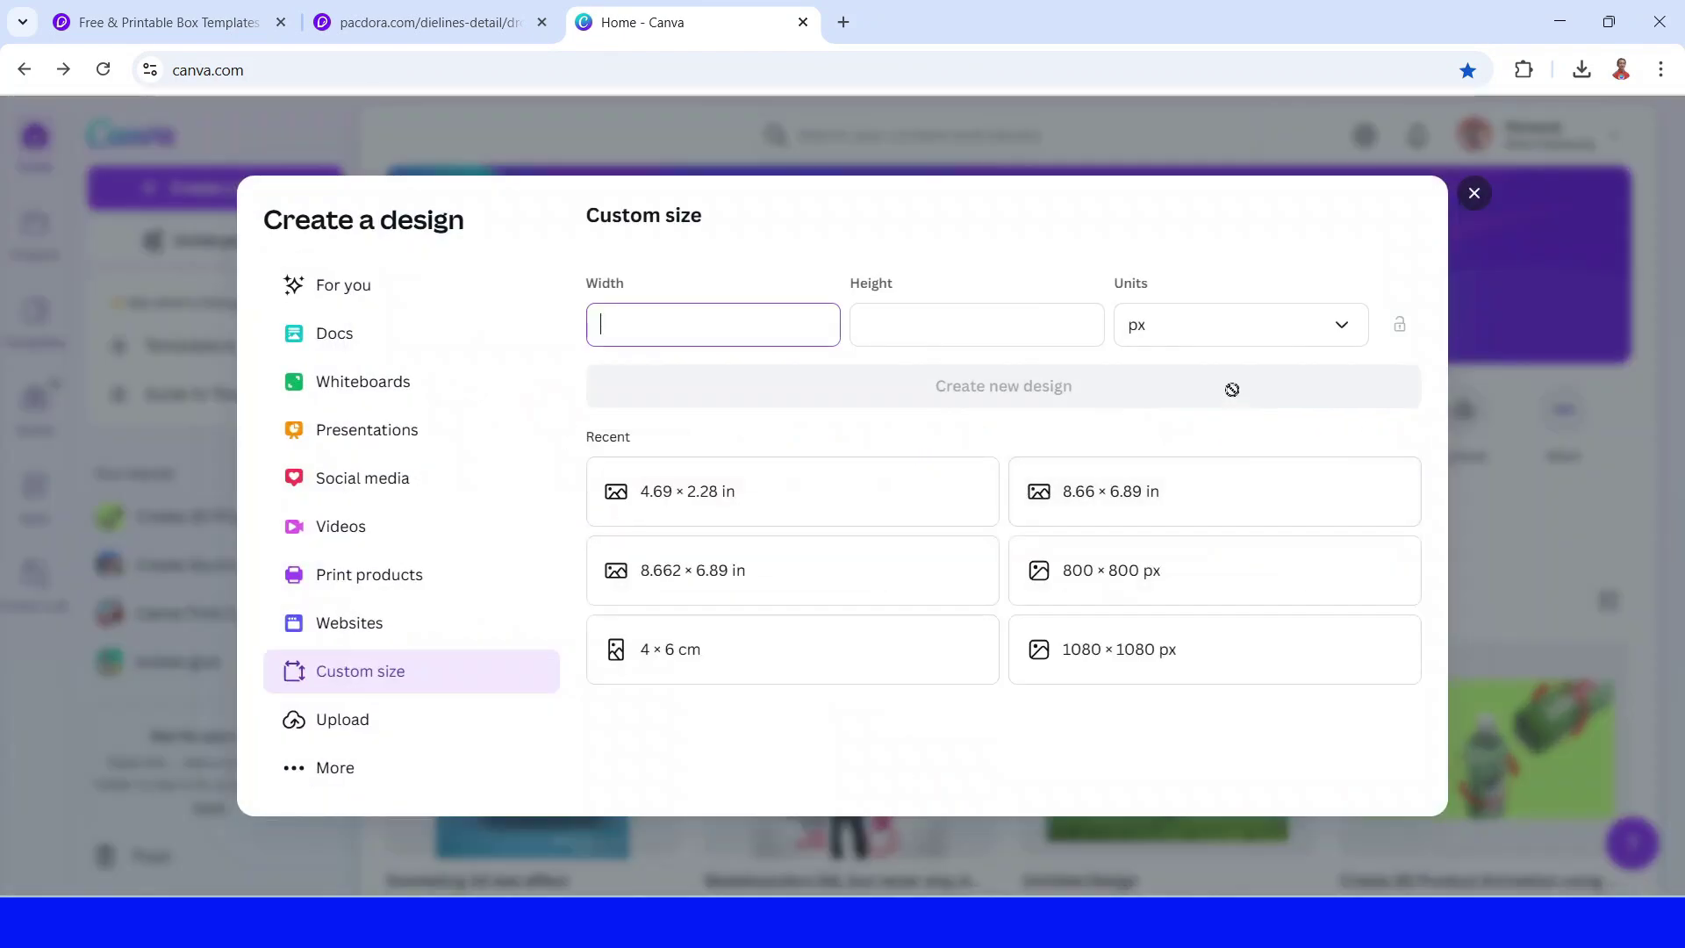
left_click(1208, 334)
left_click(1193, 439)
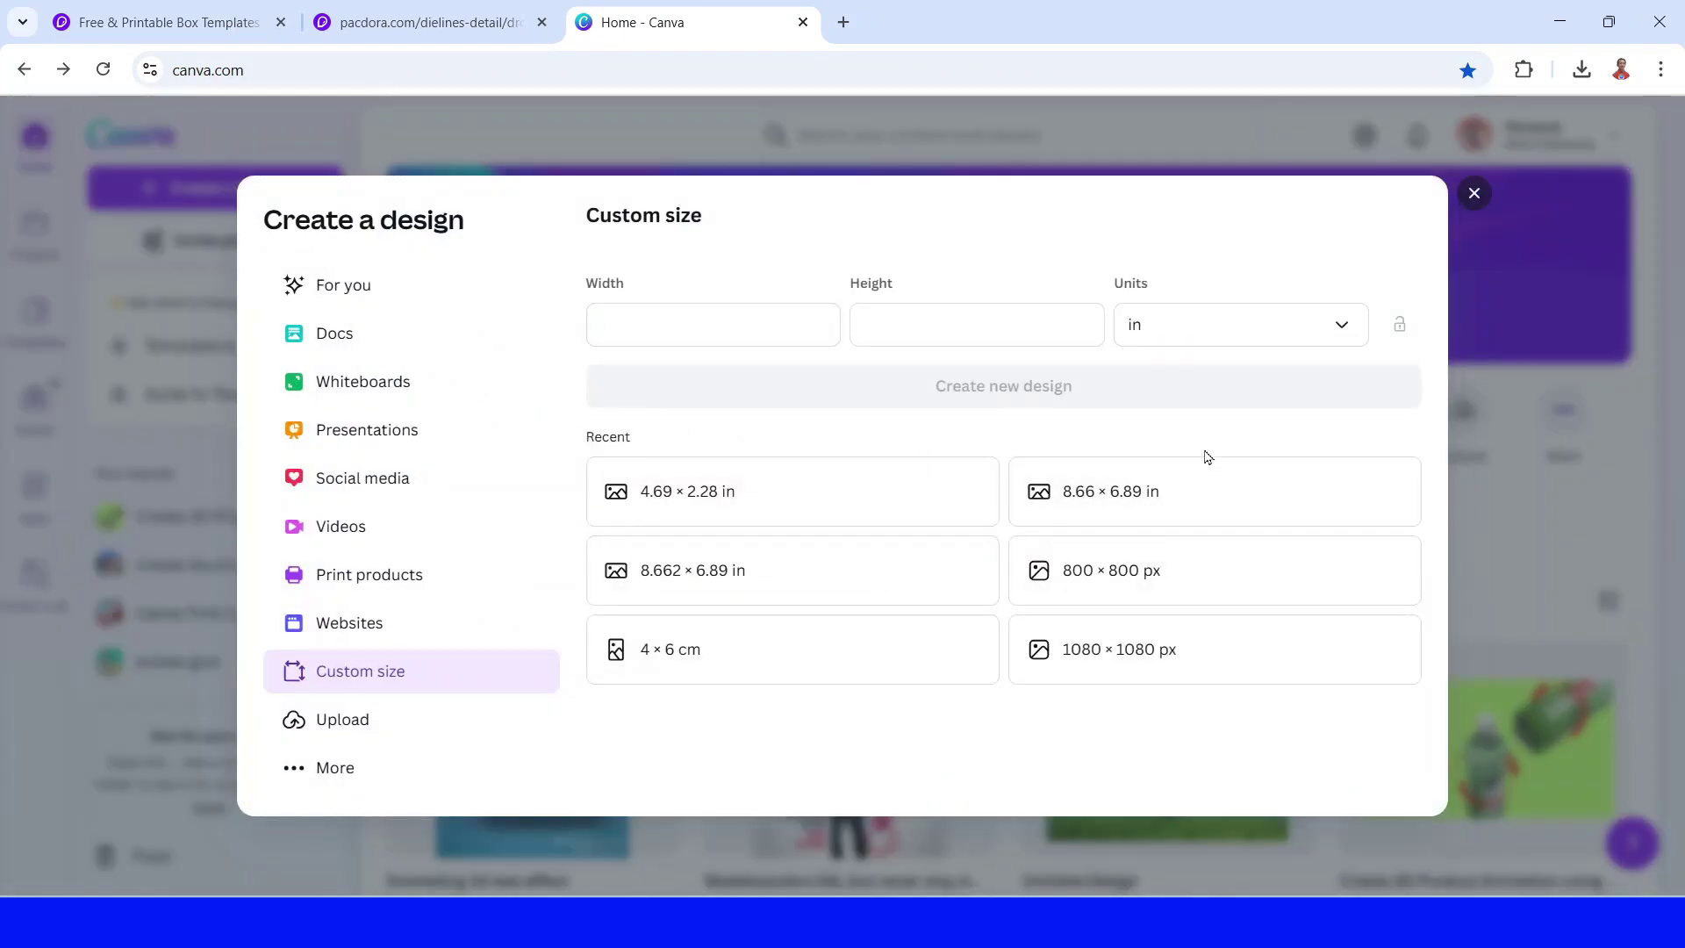
left_click(717, 323)
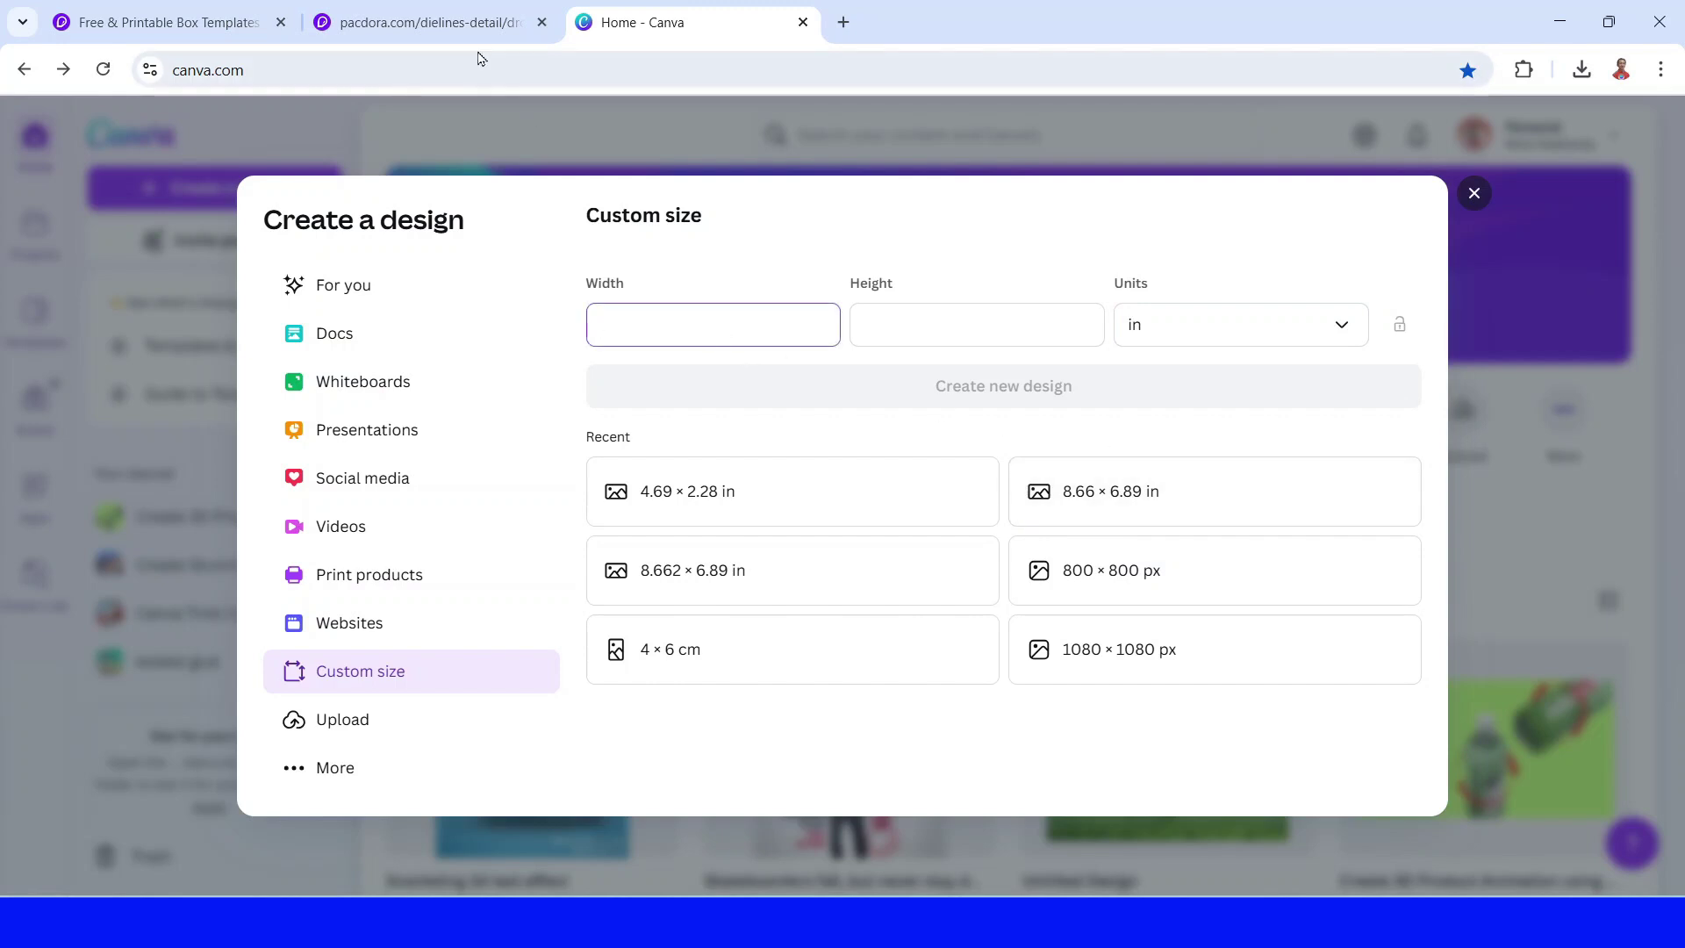
key("Tab")
type("2.2")
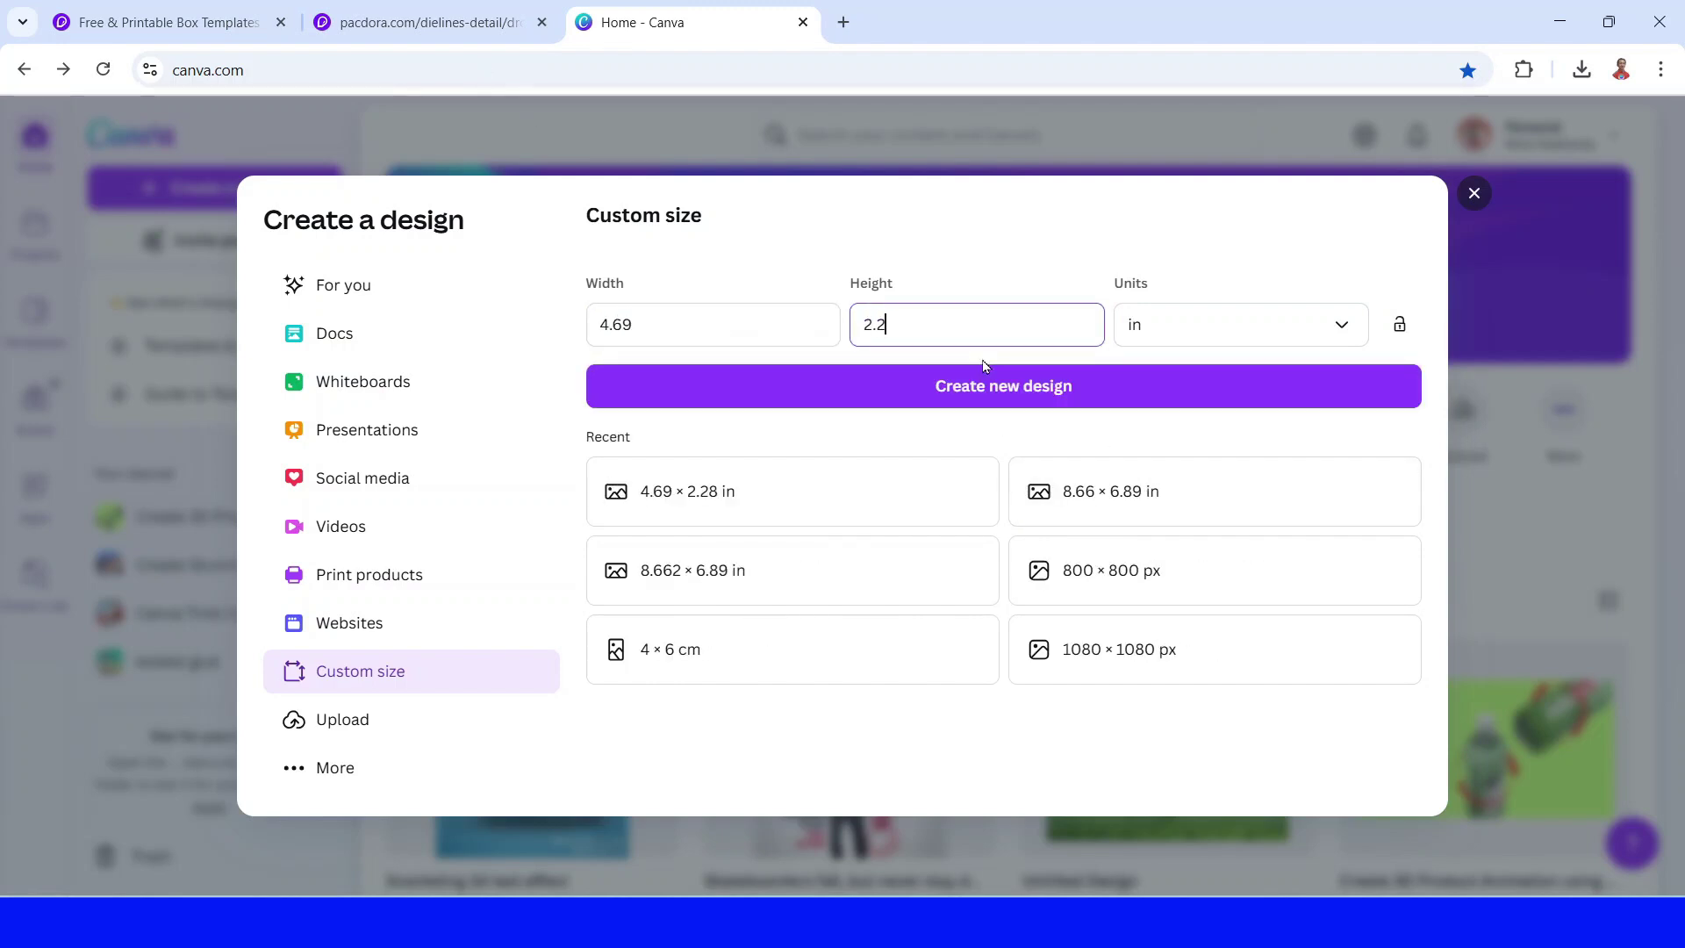
type("8")
left_click(1108, 396)
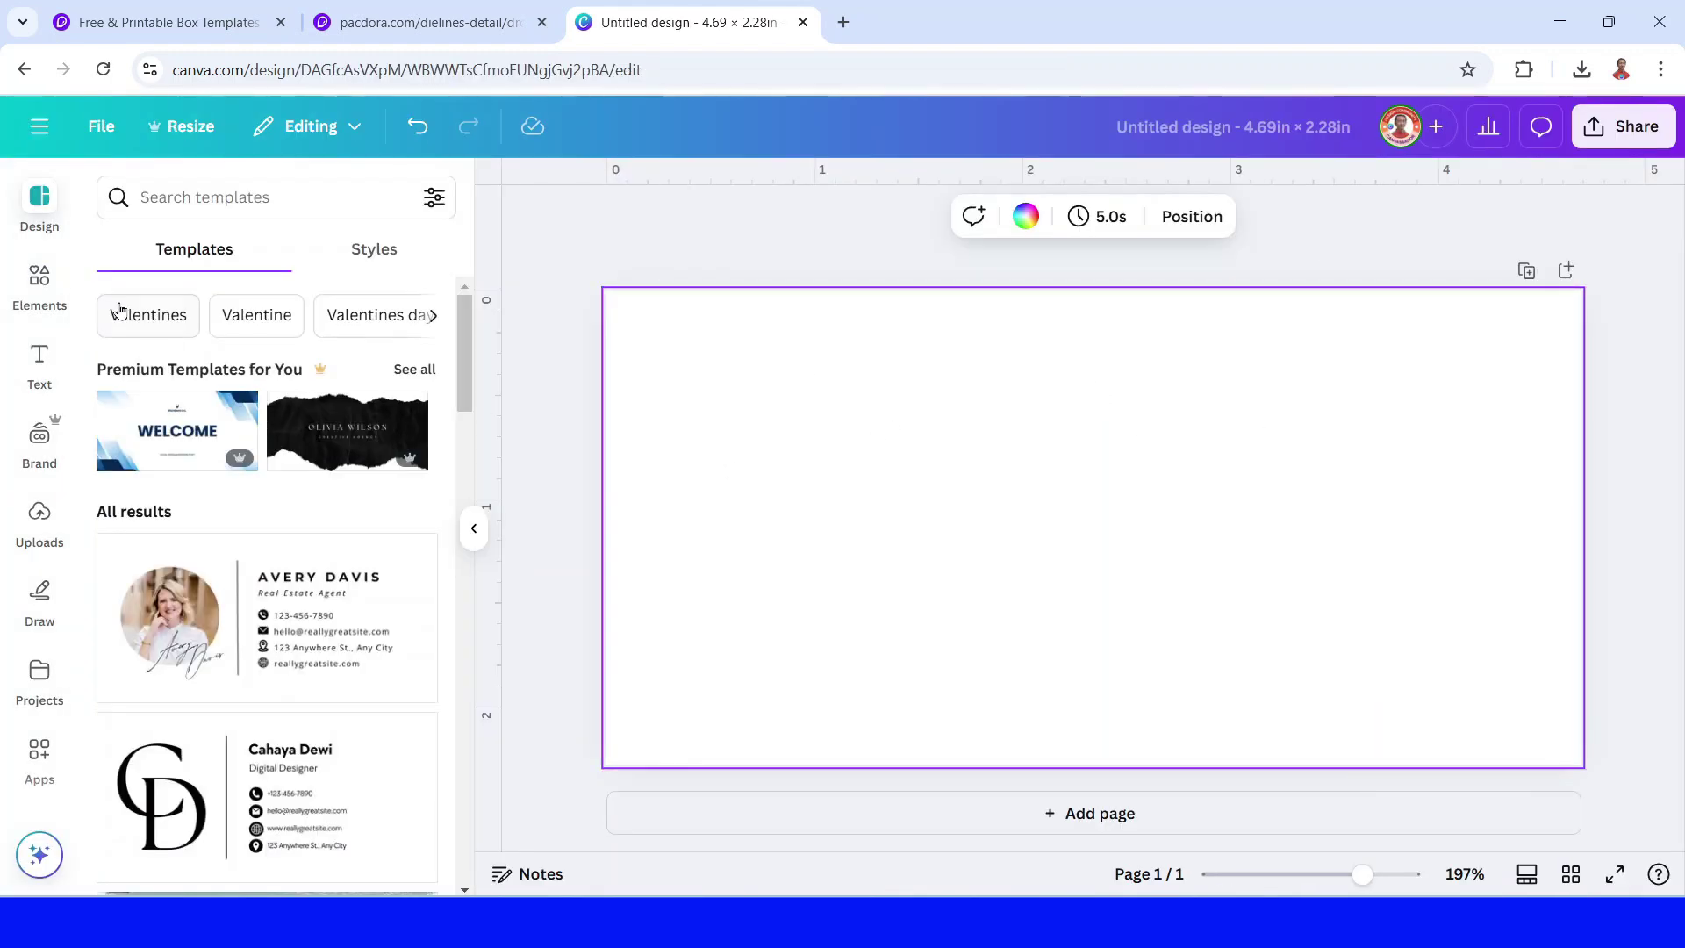
- Place a square shape in the label's top-left corner and bring up the Calculator
left_click(37, 285)
left_click(125, 521)
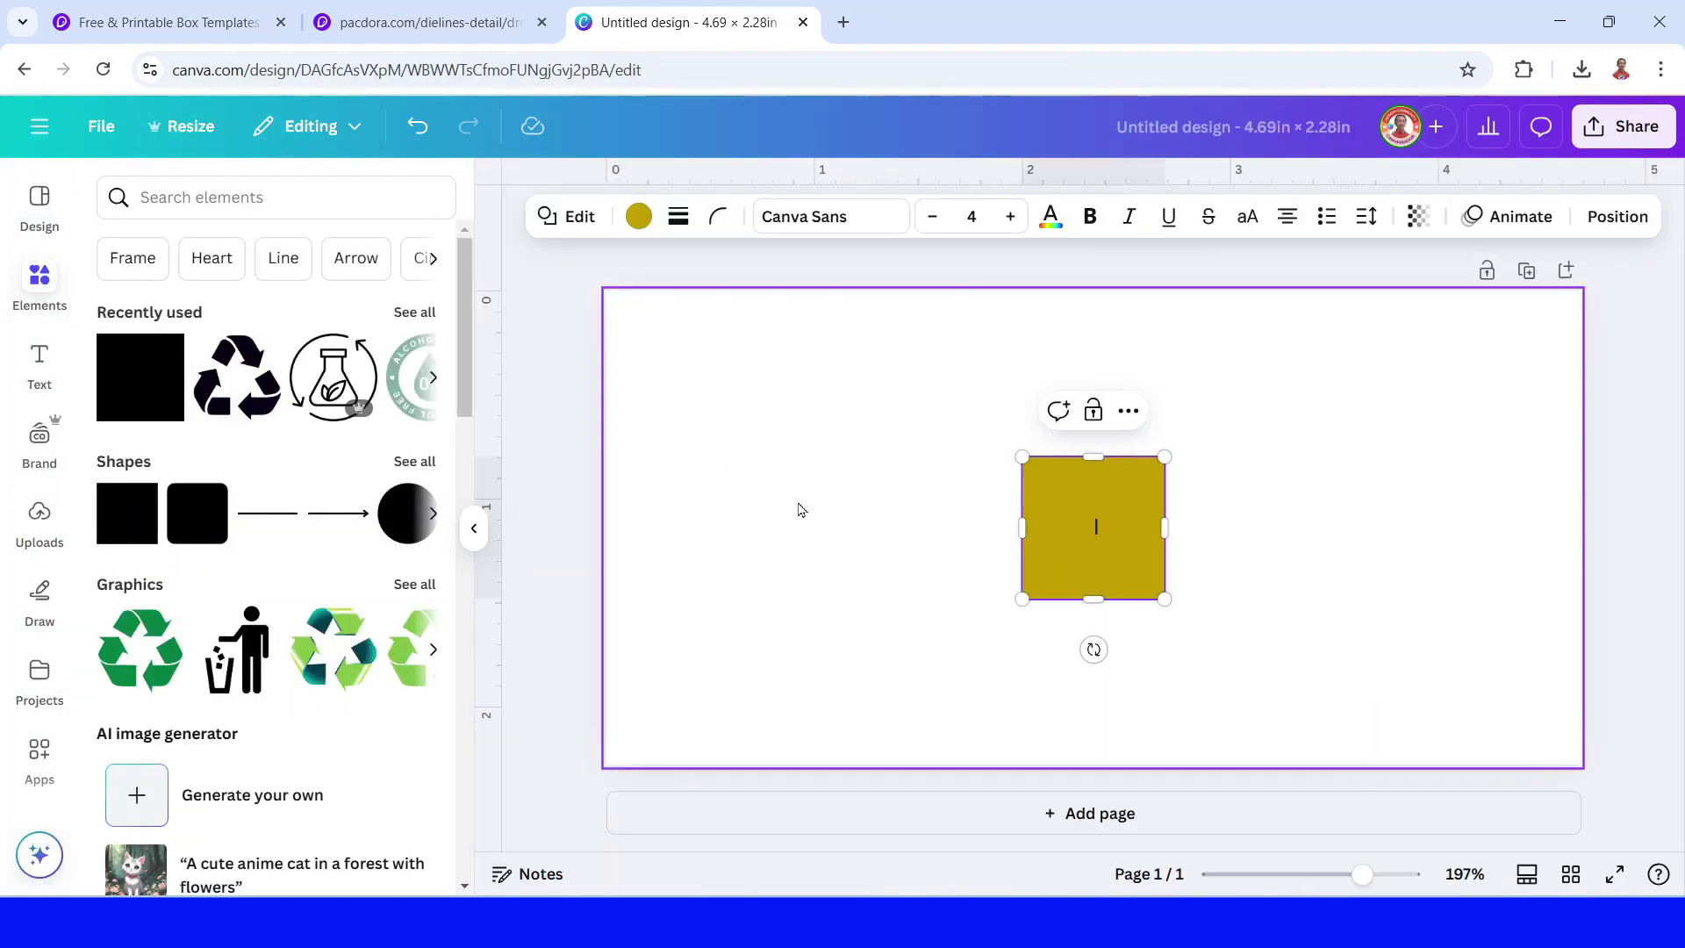
left_click_drag(1128, 492, 703, 370)
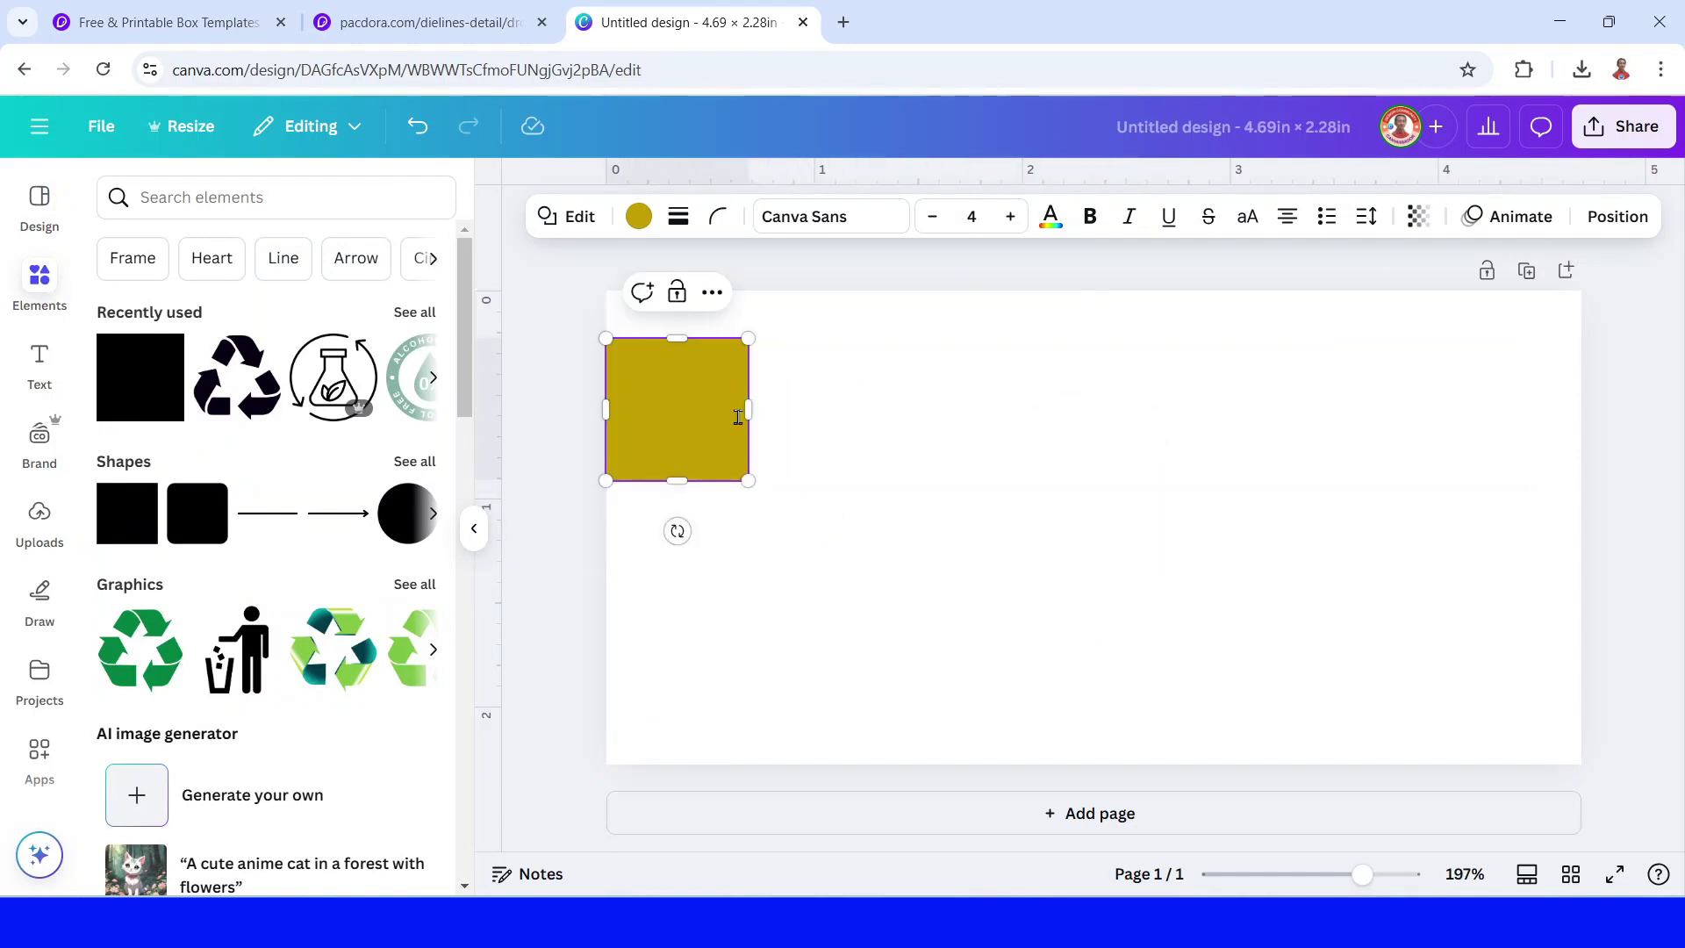
key("XF86Calculator")
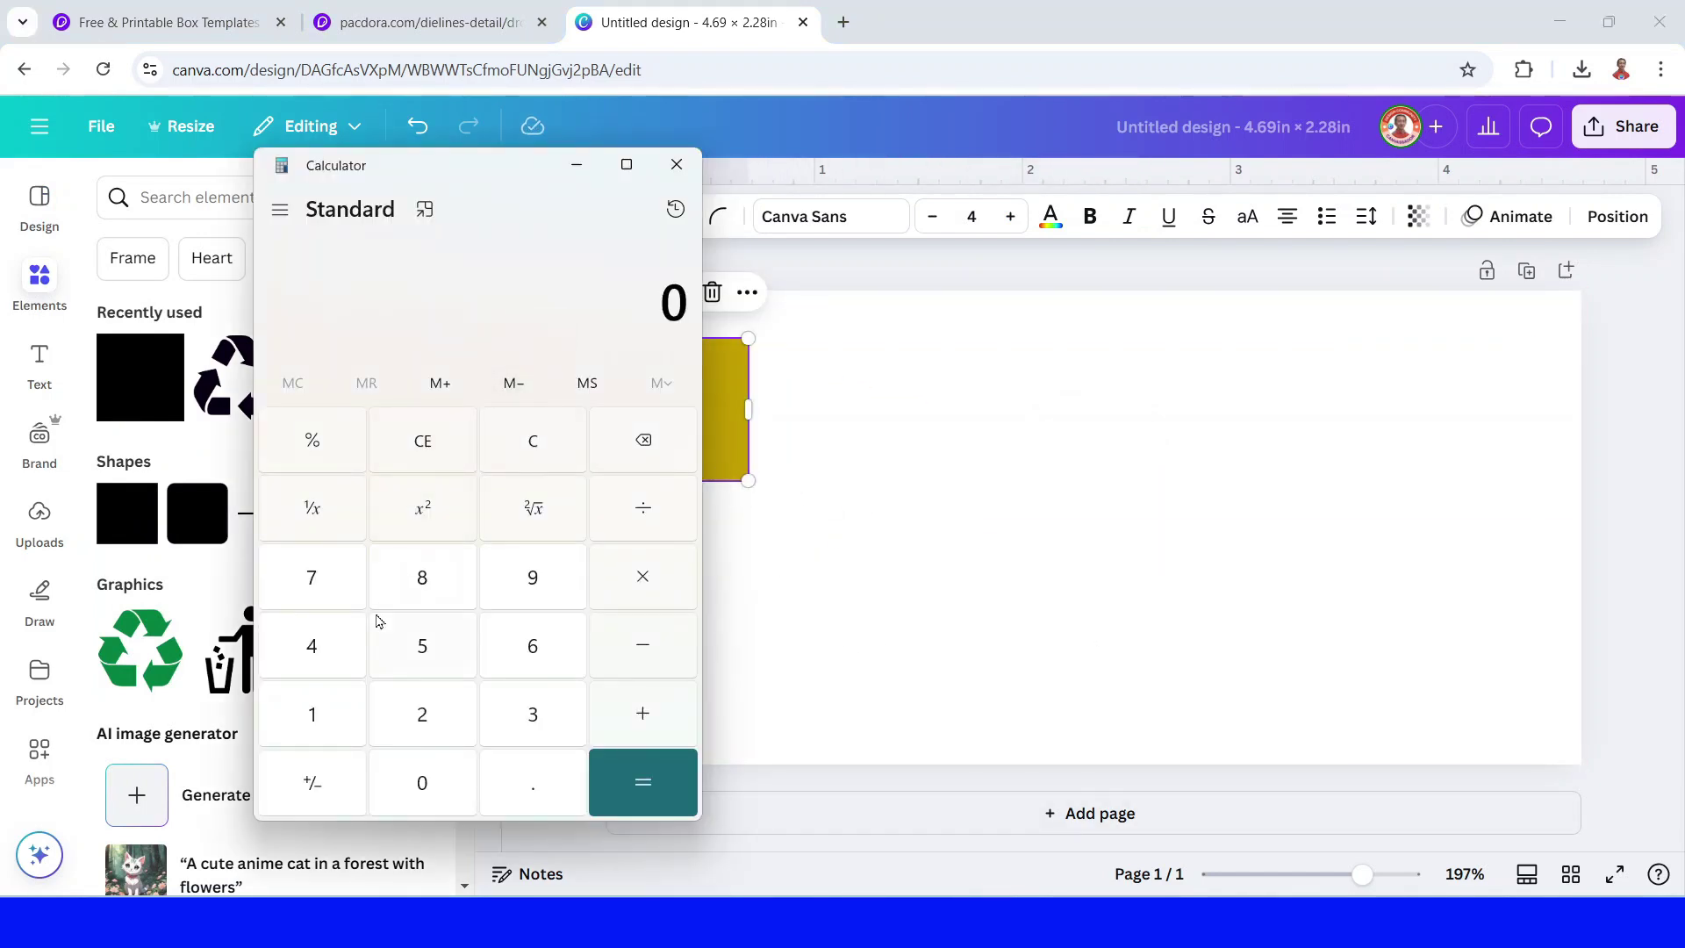
- Calculate 4.69 ÷ 3 (1.5633), then go back to Canva and select the square
left_click(339, 674)
left_click(549, 757)
left_click(537, 650)
left_click(538, 583)
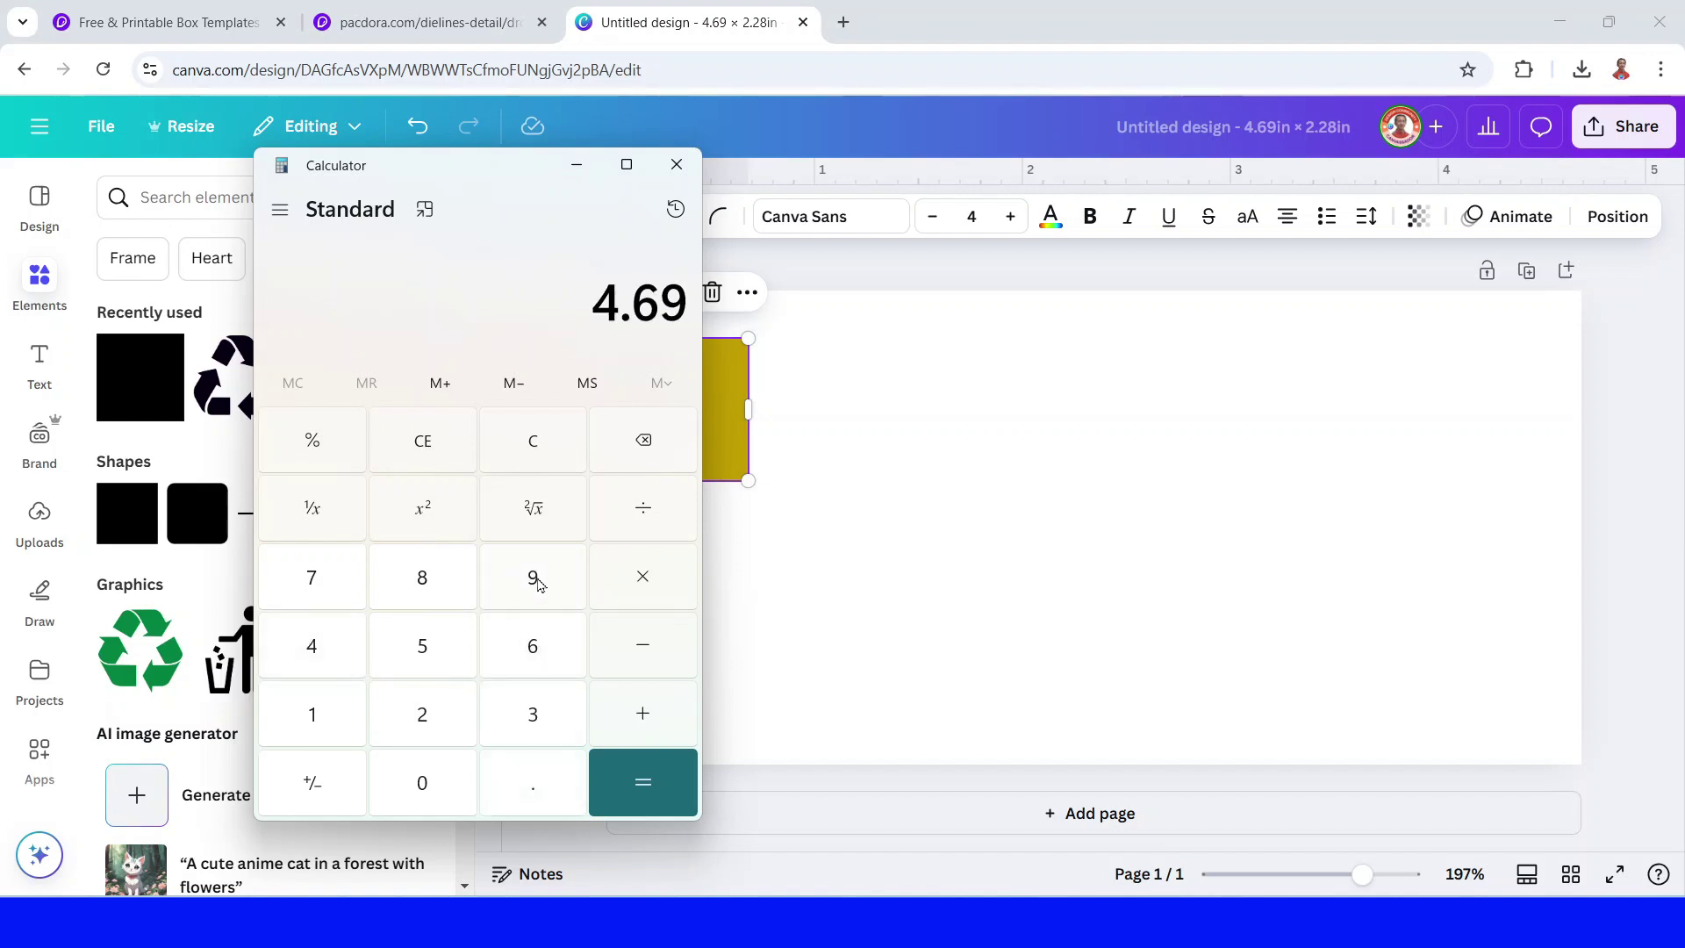
left_click(658, 511)
left_click(519, 718)
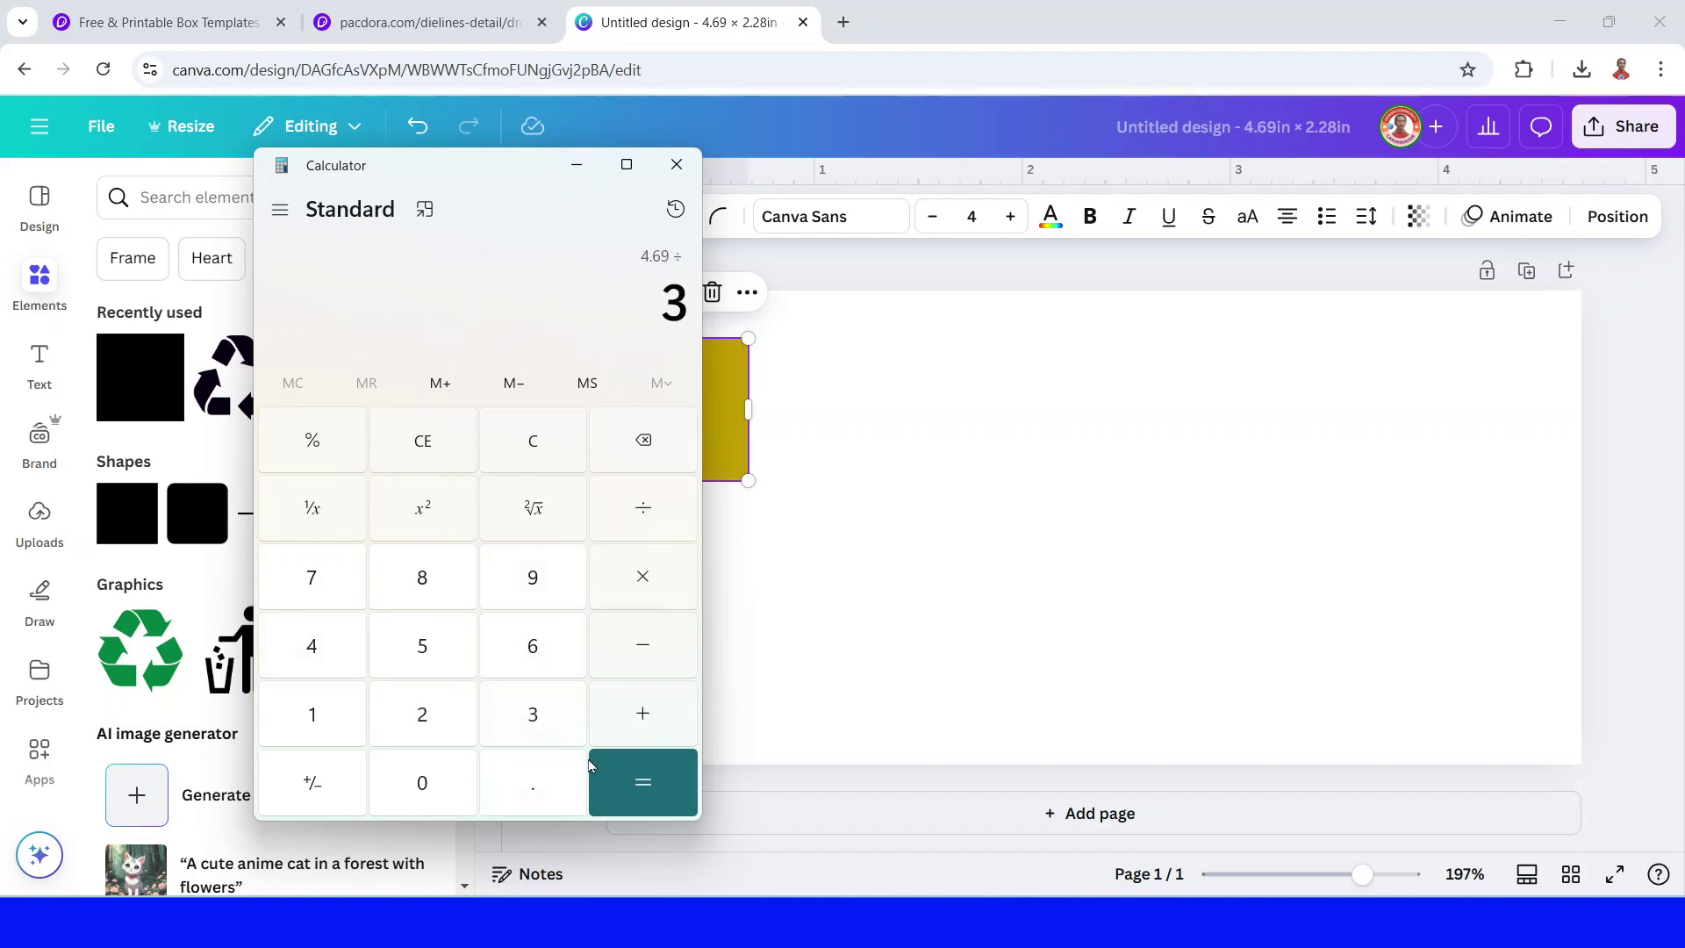
left_click(643, 774)
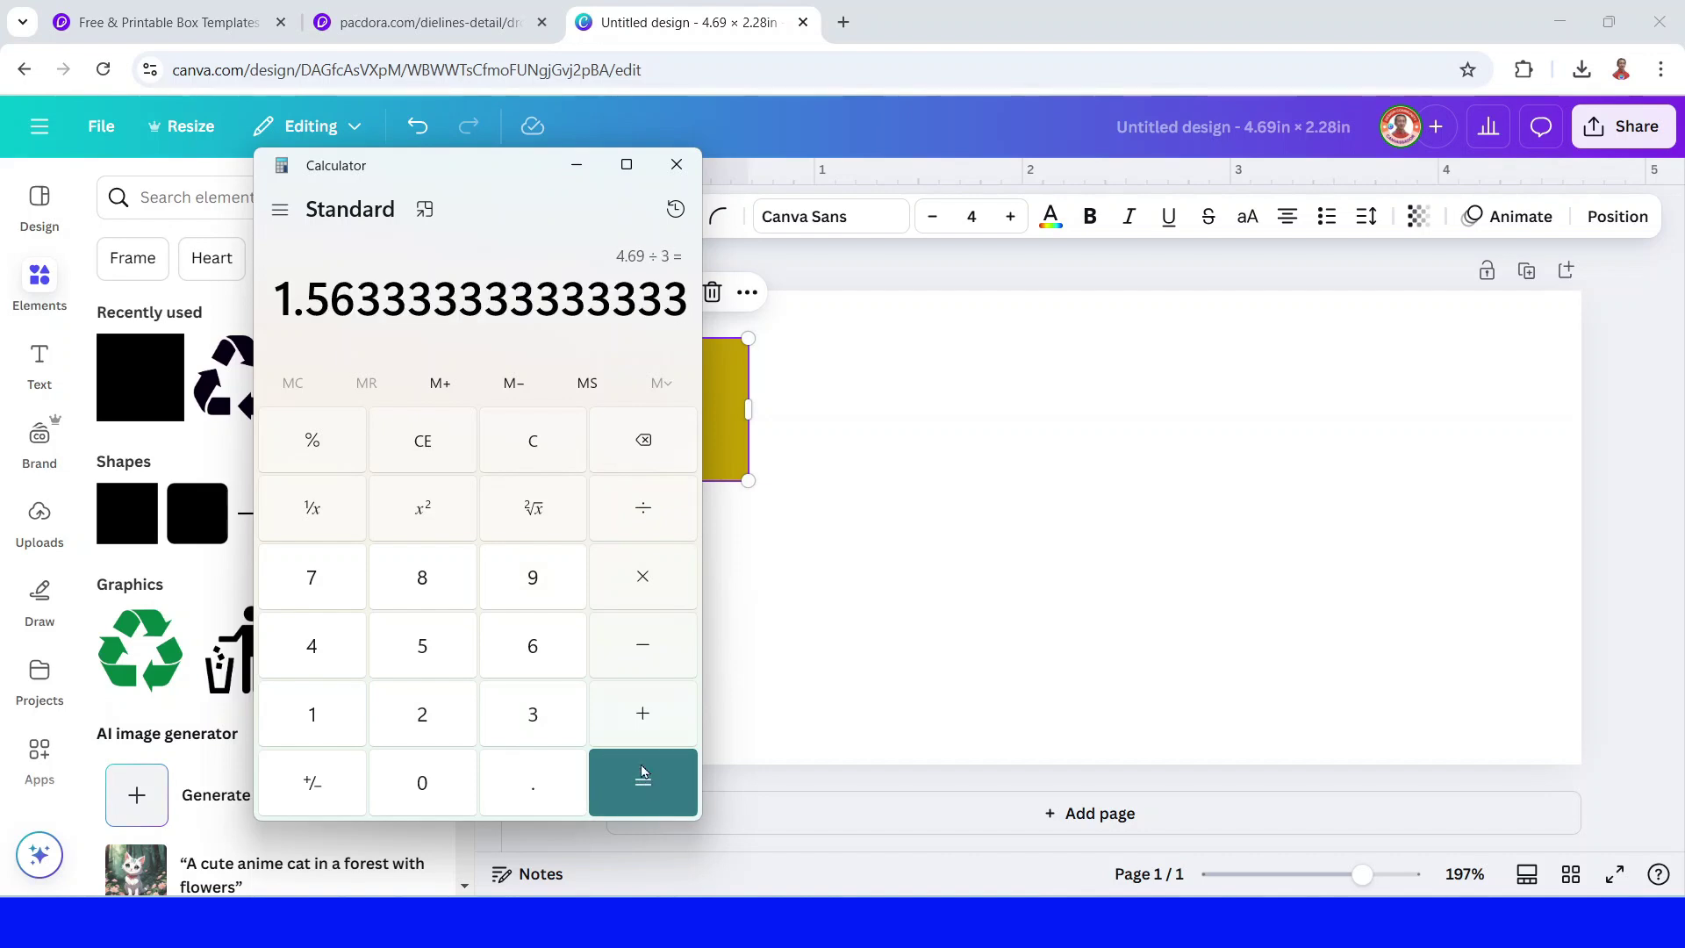
left_click(813, 380)
left_click(686, 393)
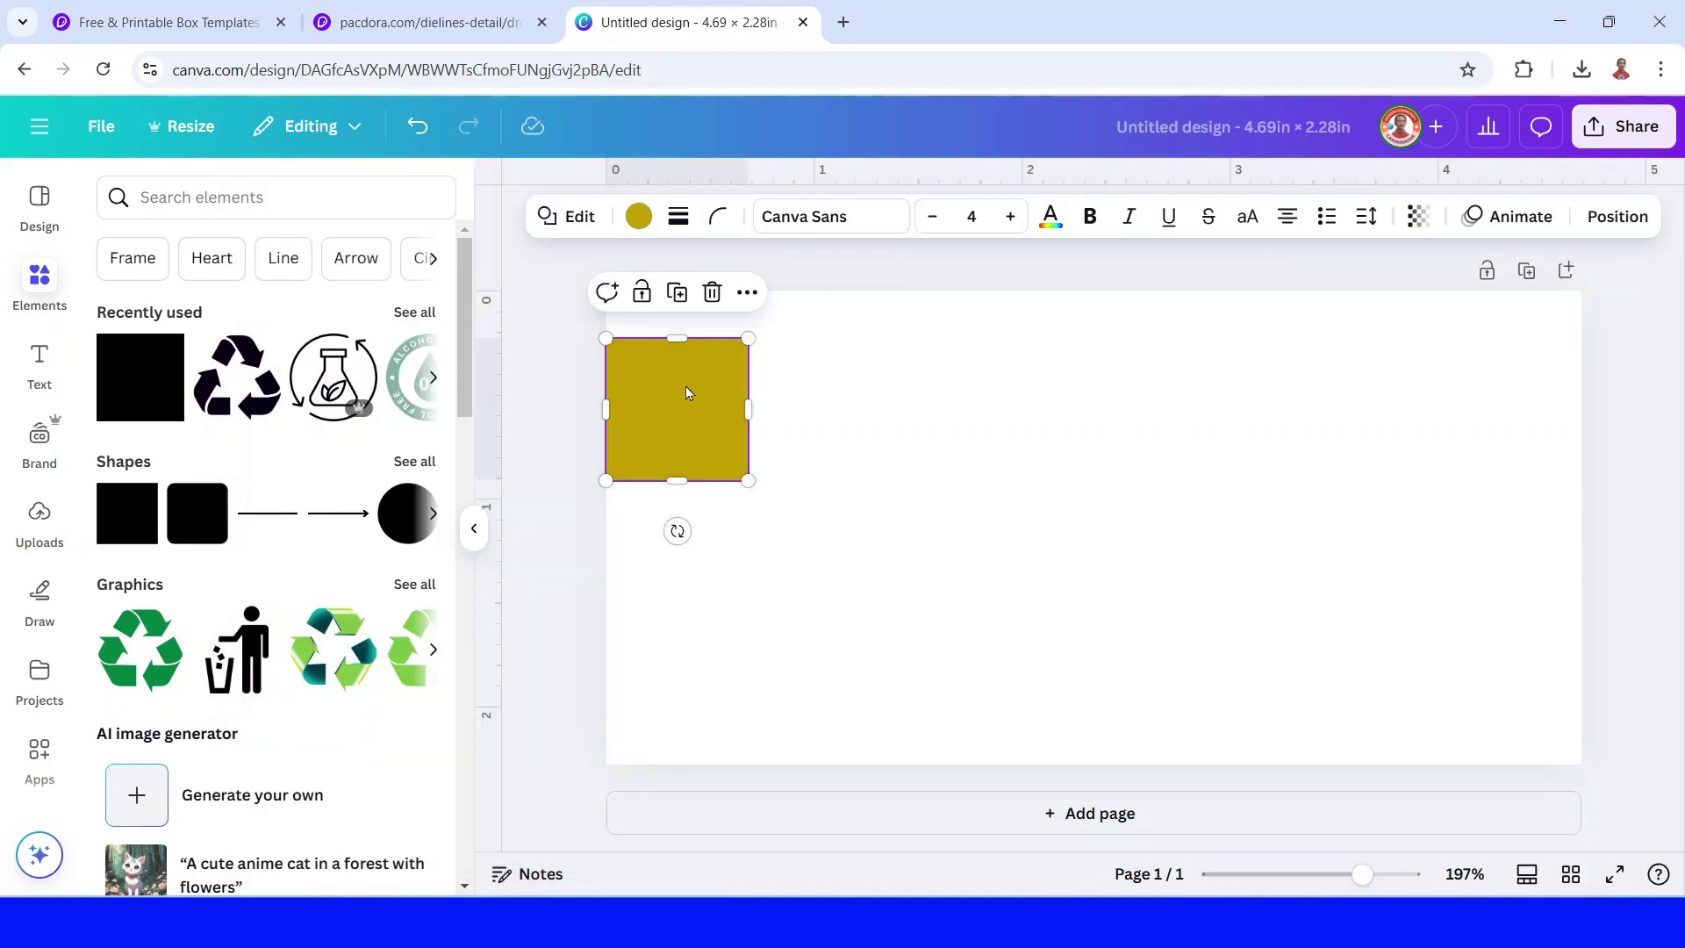
- Set the square's width to 1.56 in
left_click(1617, 216)
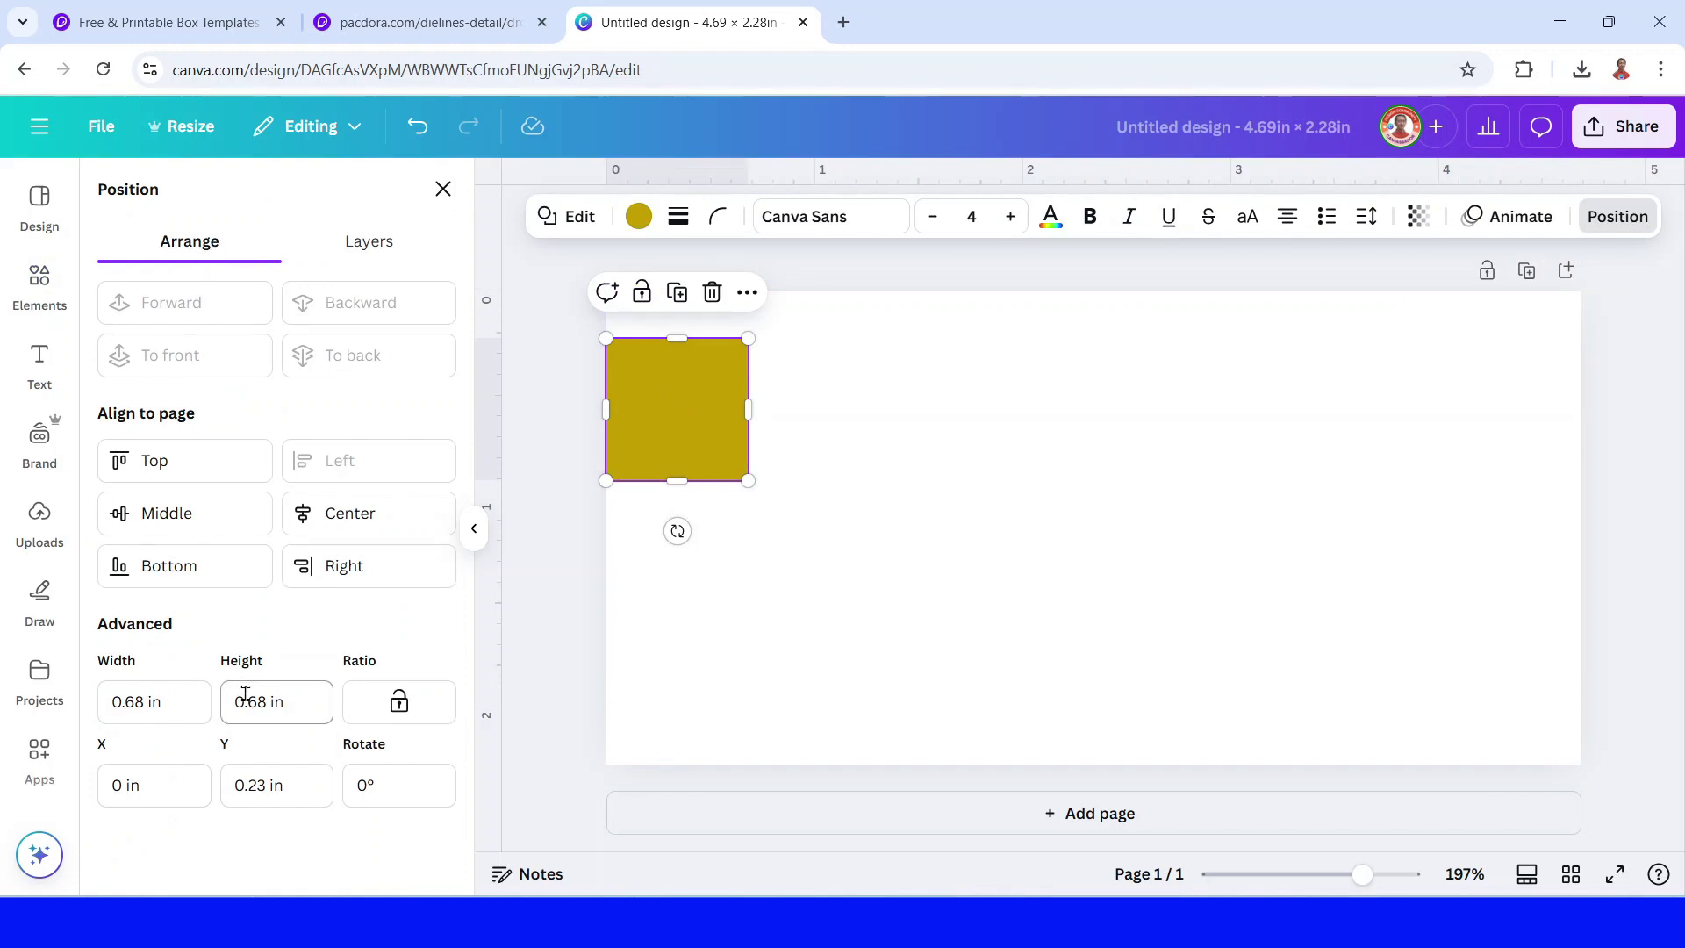
left_click_drag(162, 700, 100, 701)
type("1.56")
type("0")
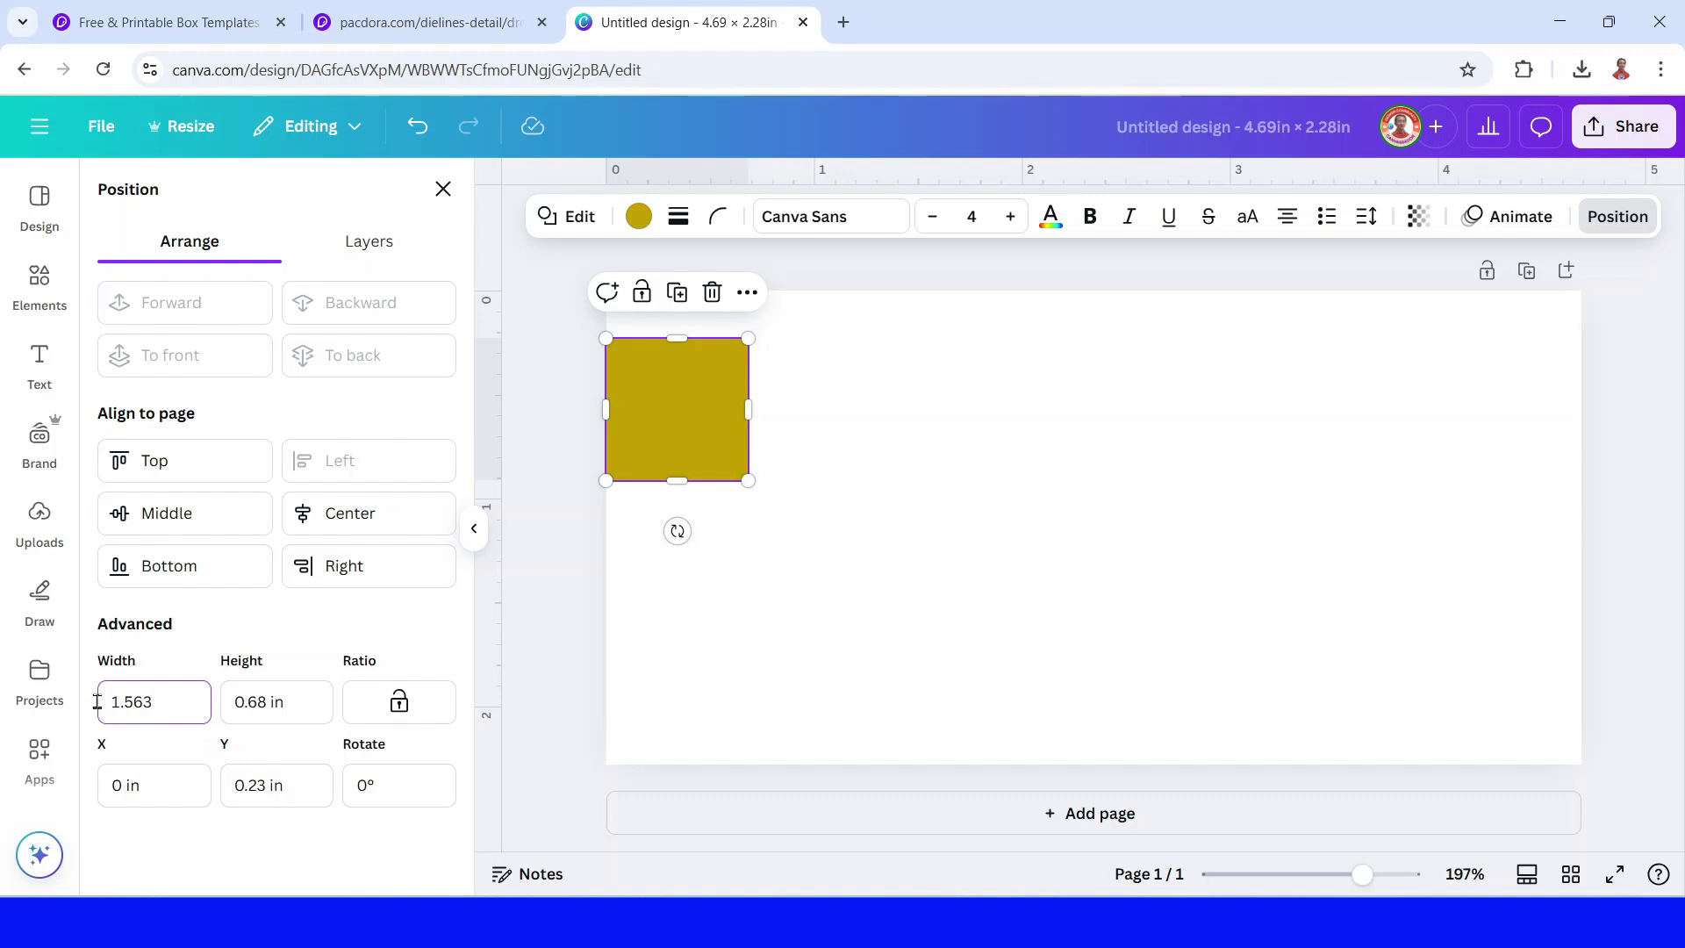
key("Return")
- Place vertical guides at 1.563 and 3.126 in using the rectangle, then delete it
left_click(867, 592)
left_click_drag(825, 439, 825, 402)
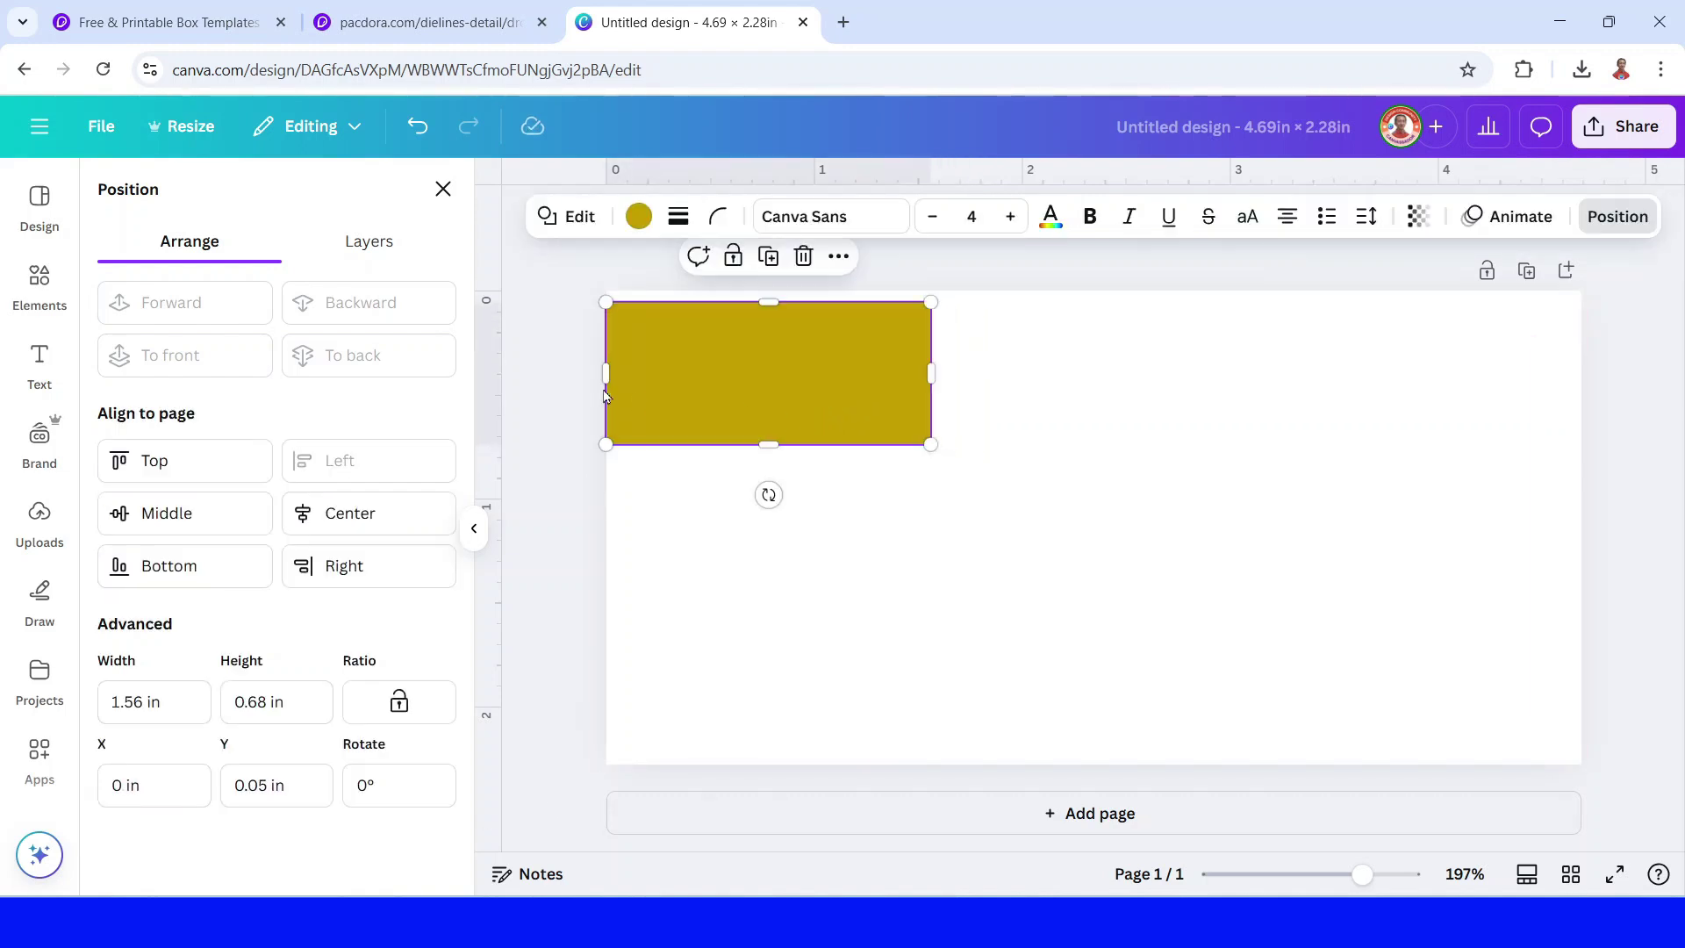
left_click_drag(496, 358, 932, 363)
left_click_drag(792, 367, 1096, 359)
left_click_drag(492, 371, 1259, 340)
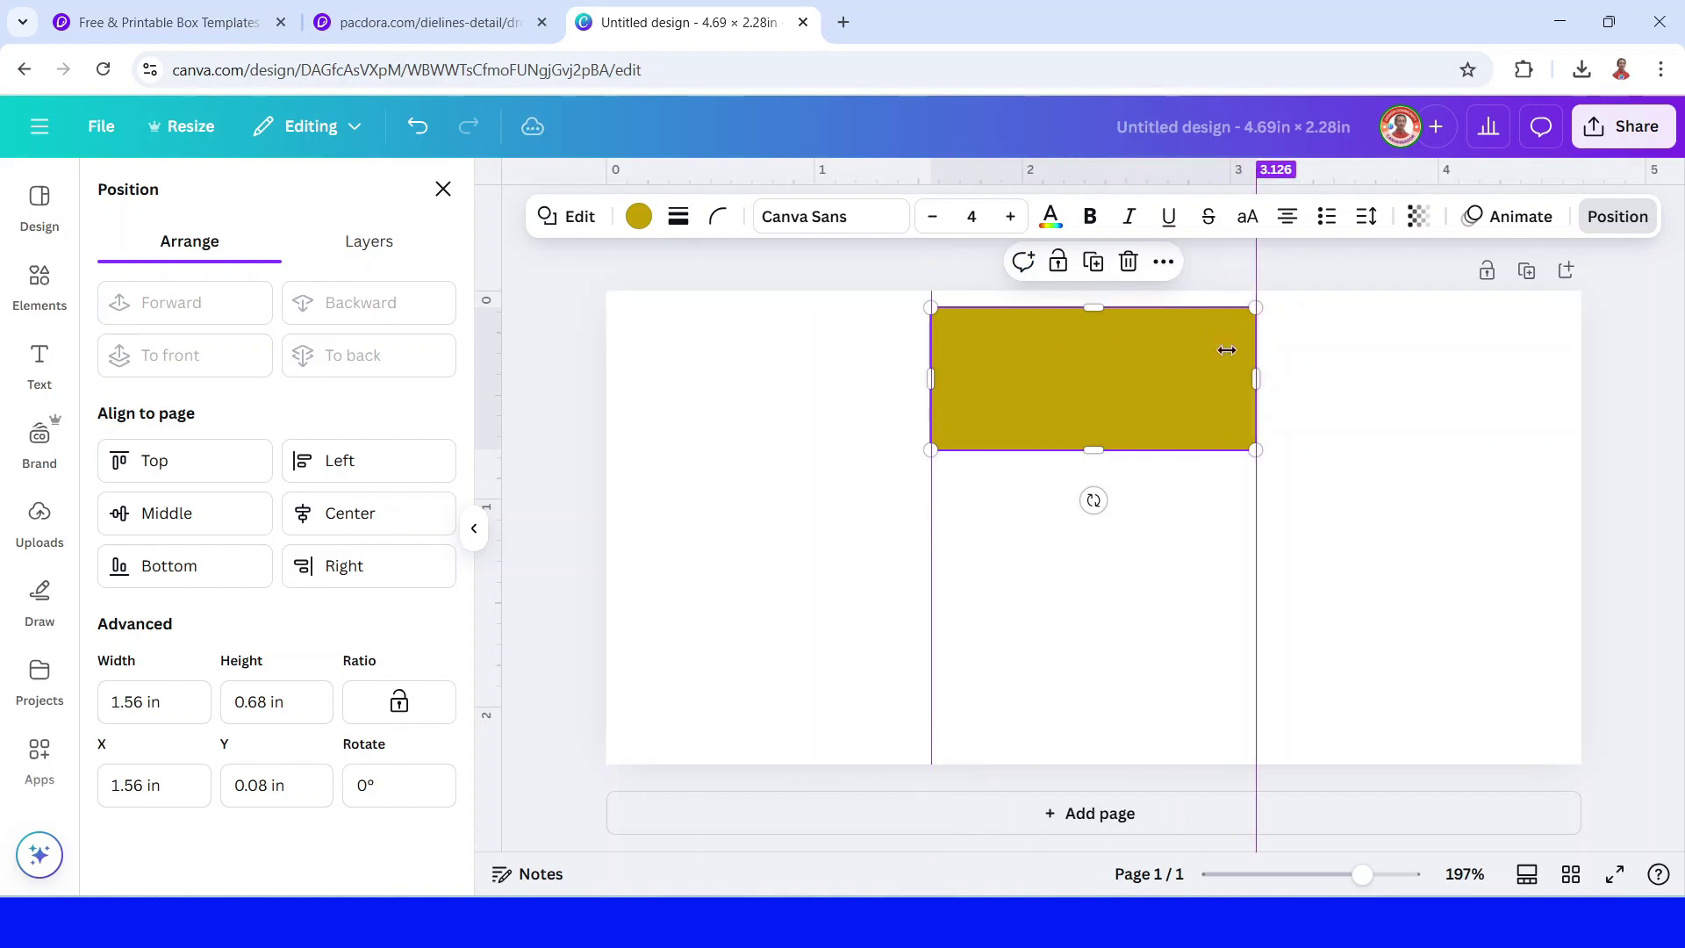
left_click(1129, 263)
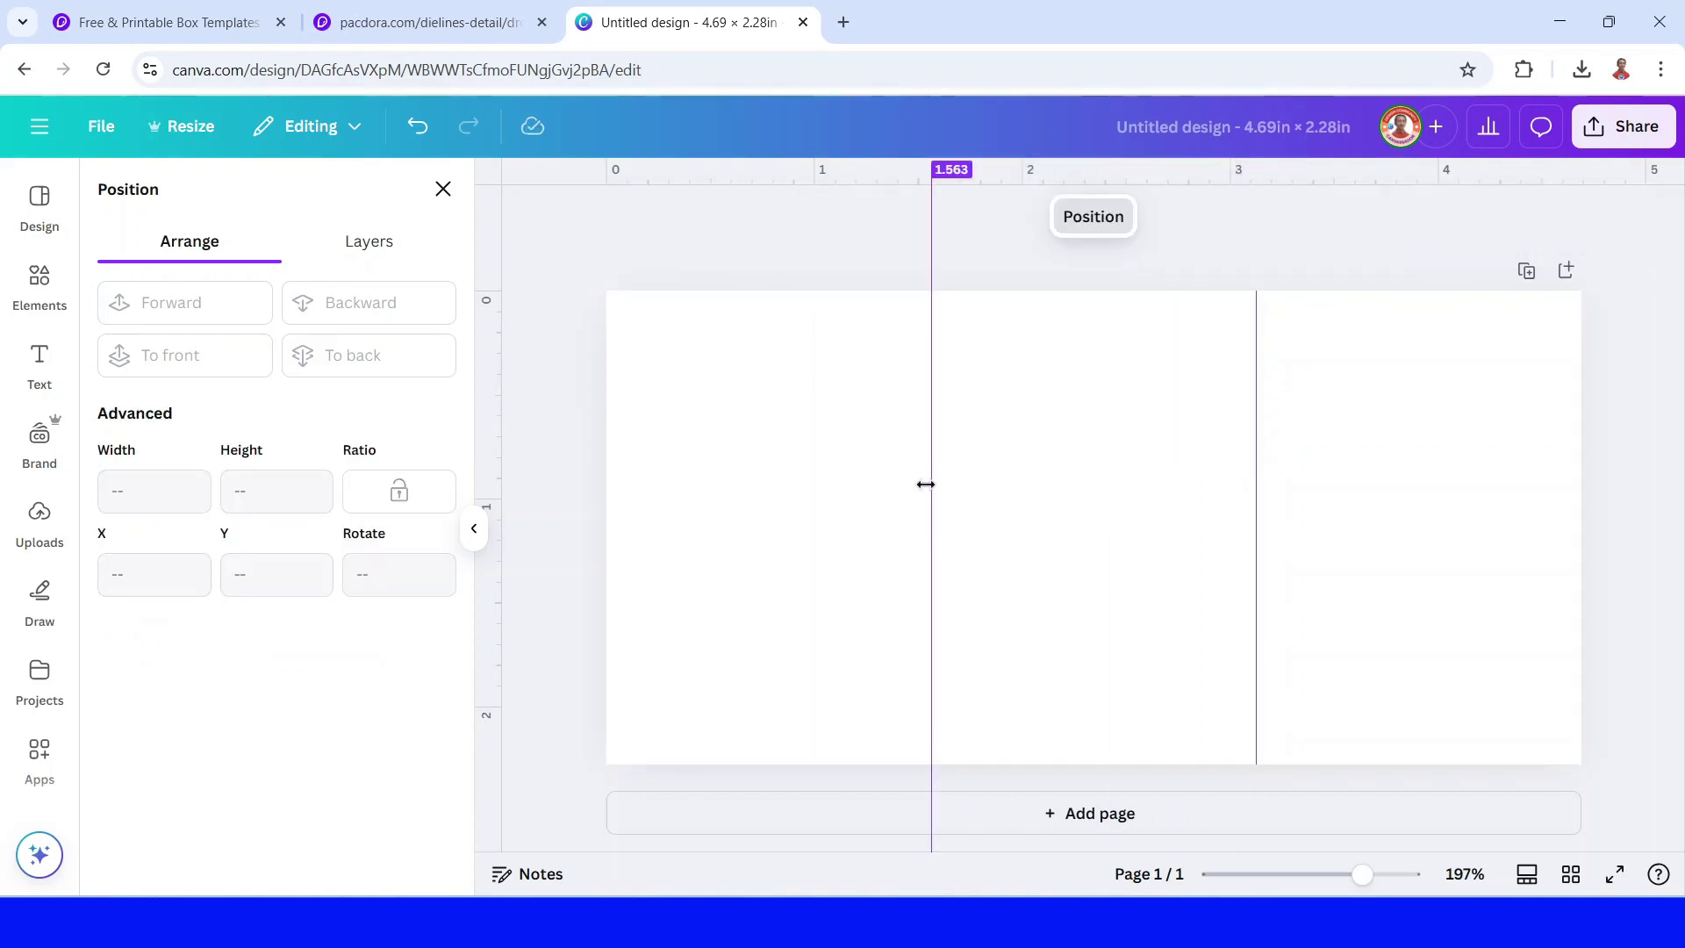
left_click_drag(491, 382, 974, 384)
- Add one more guide and enlarge the left-edge text, LuxkinCare name and serum title
left_click_drag(487, 419, 1287, 447)
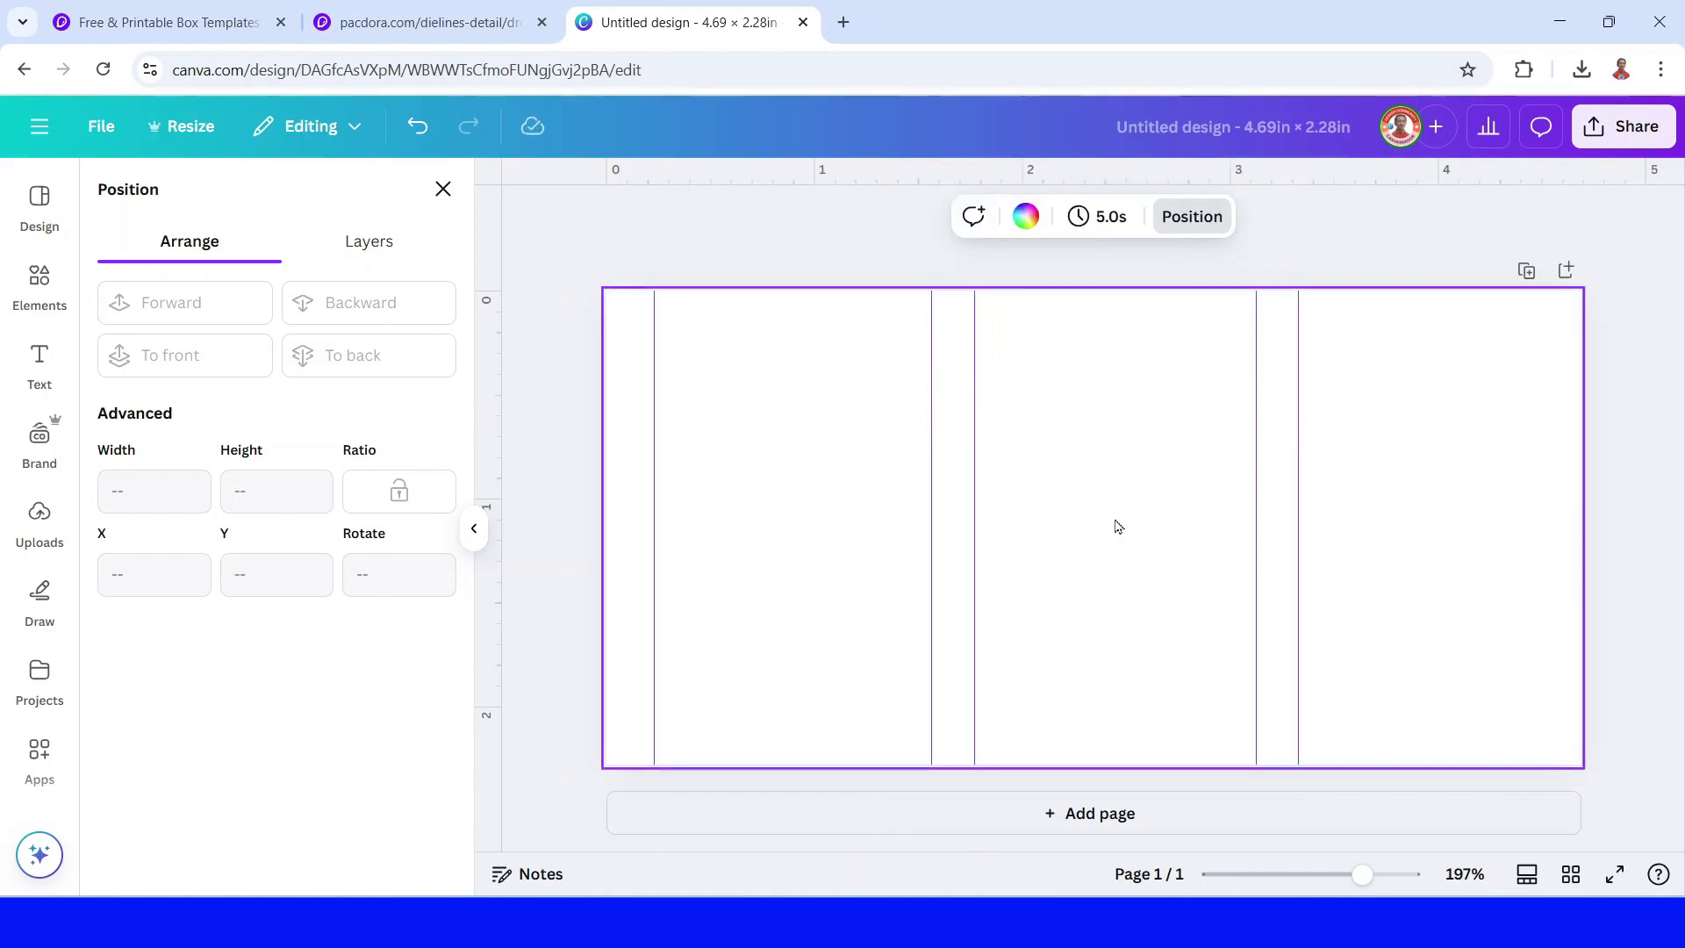
left_click(602, 553)
left_click_drag(602, 553, 1583, 563)
left_click(992, 471)
left_click_drag(975, 467, 1204, 527)
left_click(992, 365)
left_click_drag(1014, 369, 1191, 428)
- Enlarge the Niacinamide 10% + Zinc 1% heading, description and 30 ml / 1 fl. oz. text
left_click(988, 590)
left_click_drag(1000, 594, 1199, 623)
left_click(981, 614)
left_click_drag(990, 614, 1214, 690)
left_click(981, 711)
left_click_drag(990, 712, 1182, 744)
- Enlarge the Directions for Use, Ingredients, Warnings and storage text blocks
left_click(1301, 342)
left_click_drag(1310, 344, 1544, 415)
left_click(1301, 423)
left_click_drag(1309, 424, 1561, 507)
left_click(1301, 590)
left_click_drag(1309, 593, 1571, 695)
left_click(1301, 688)
left_click_drag(1309, 691, 1439, 731)
- Enlarge the claims checklist, certification badges, batch/date lines and company address details
left_click(659, 342)
left_click_drag(666, 344, 882, 408)
left_click(658, 430)
left_click_drag(666, 432, 897, 475)
left_click(660, 489)
left_click_drag(669, 493, 804, 525)
left_click(660, 594)
left_click_drag(667, 595, 905, 739)
- Download the LuxkinCare label design from Share as a PNG file
left_click(905, 739)
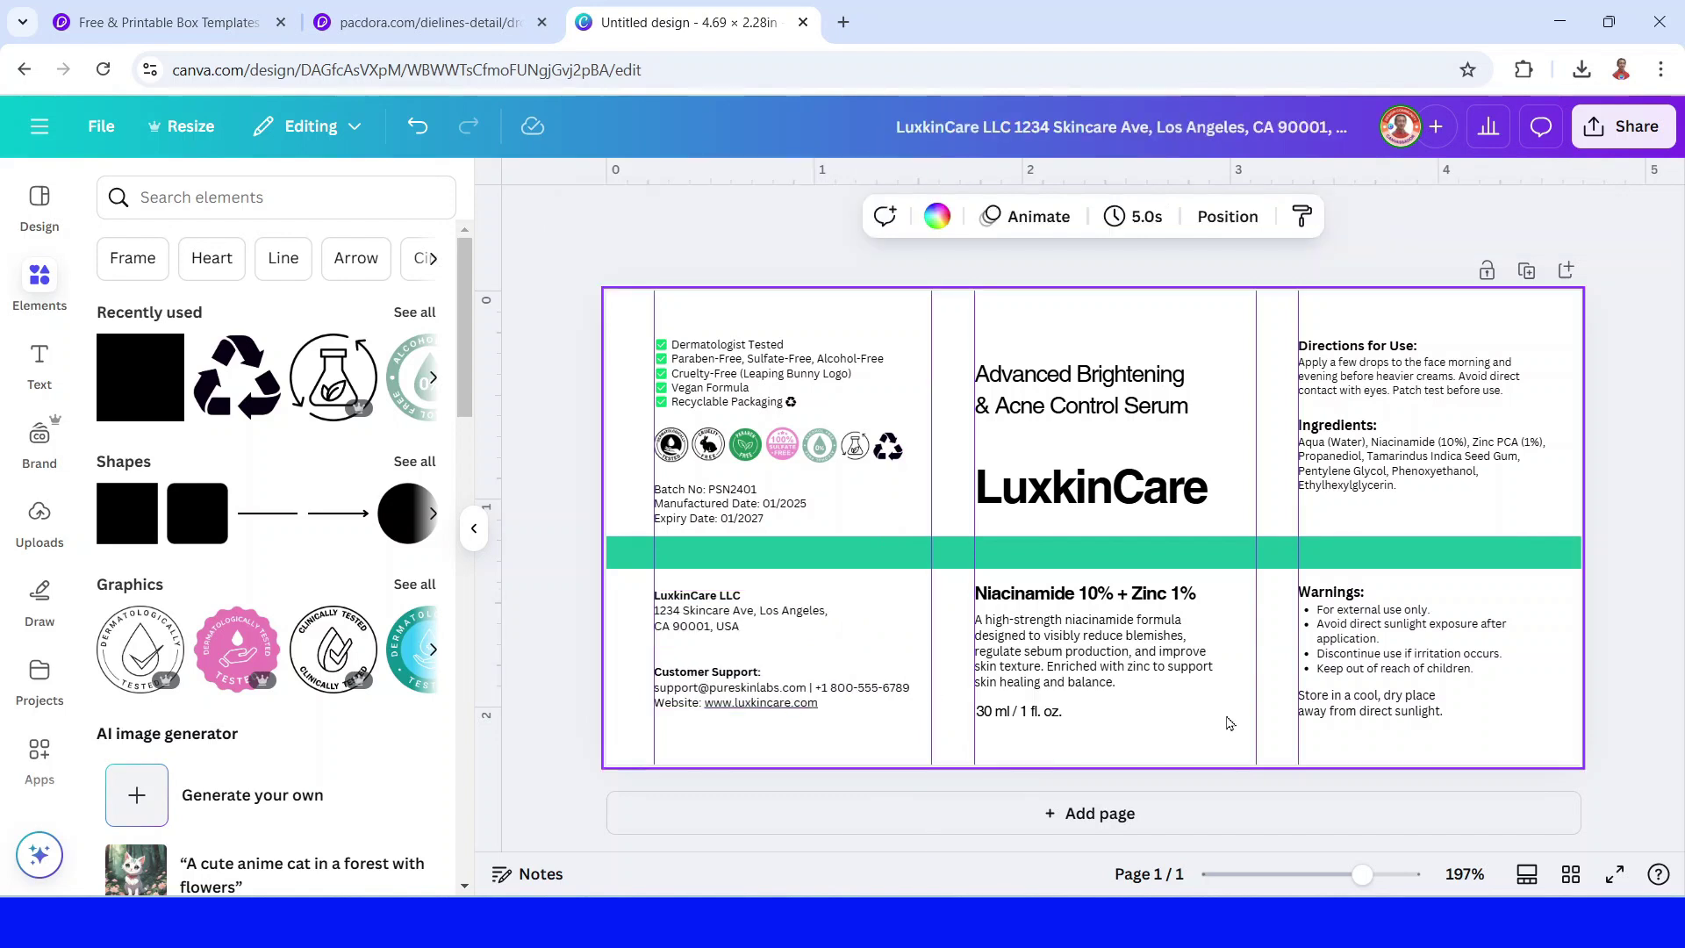
left_click(1622, 126)
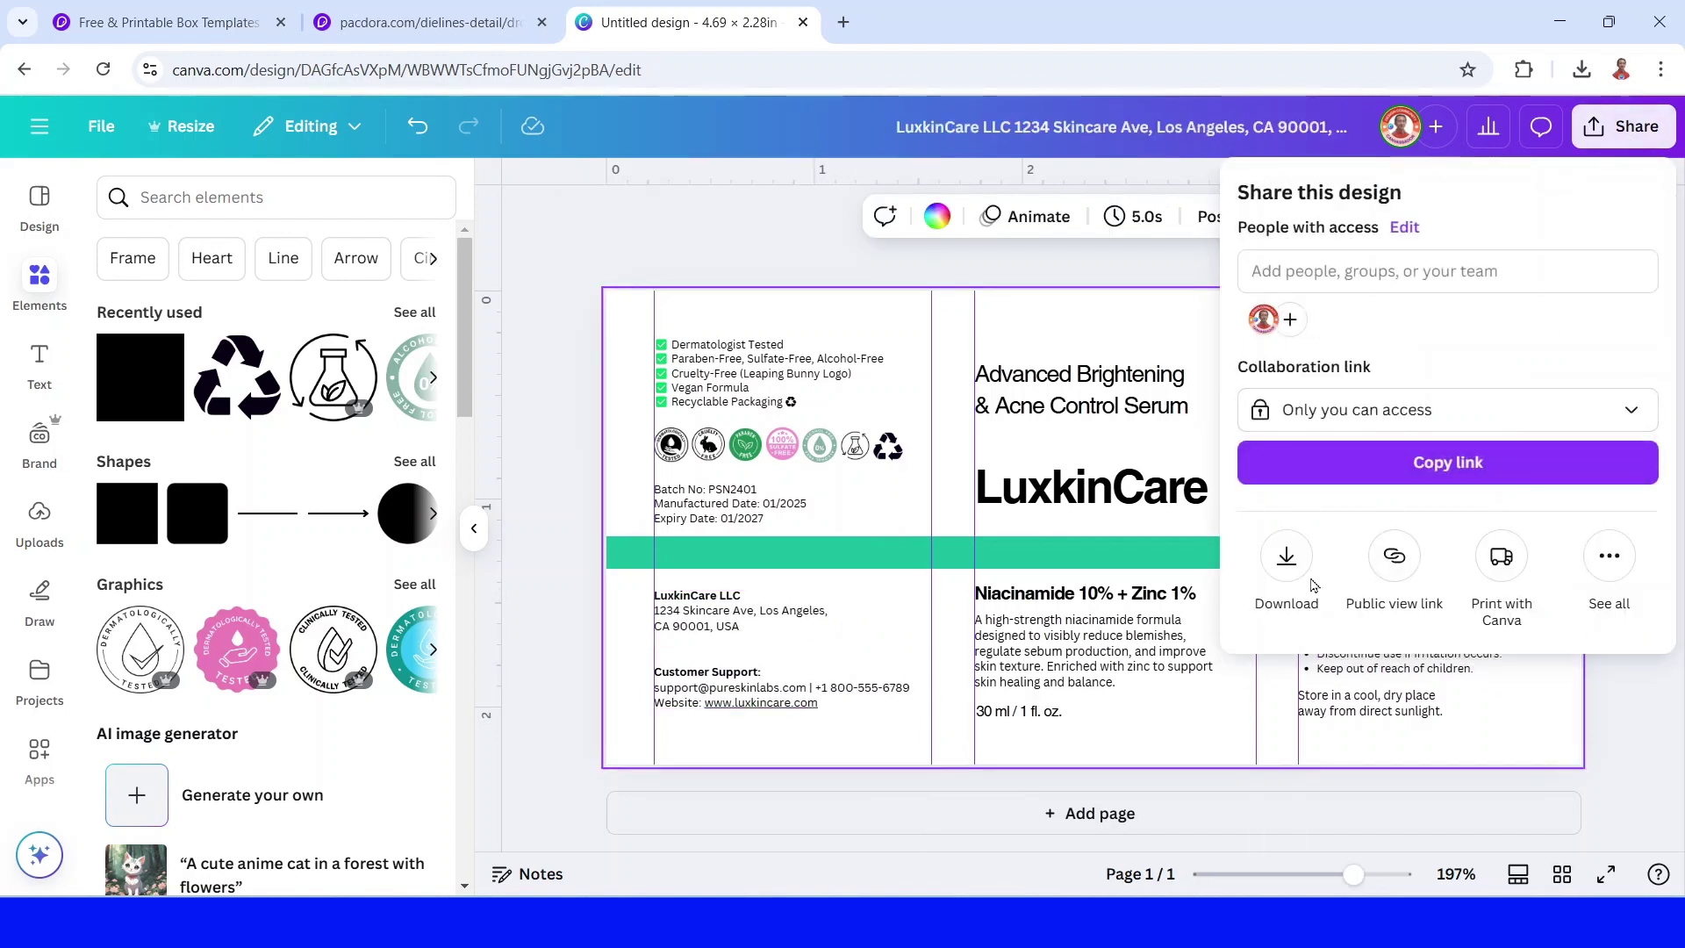
left_click(1294, 570)
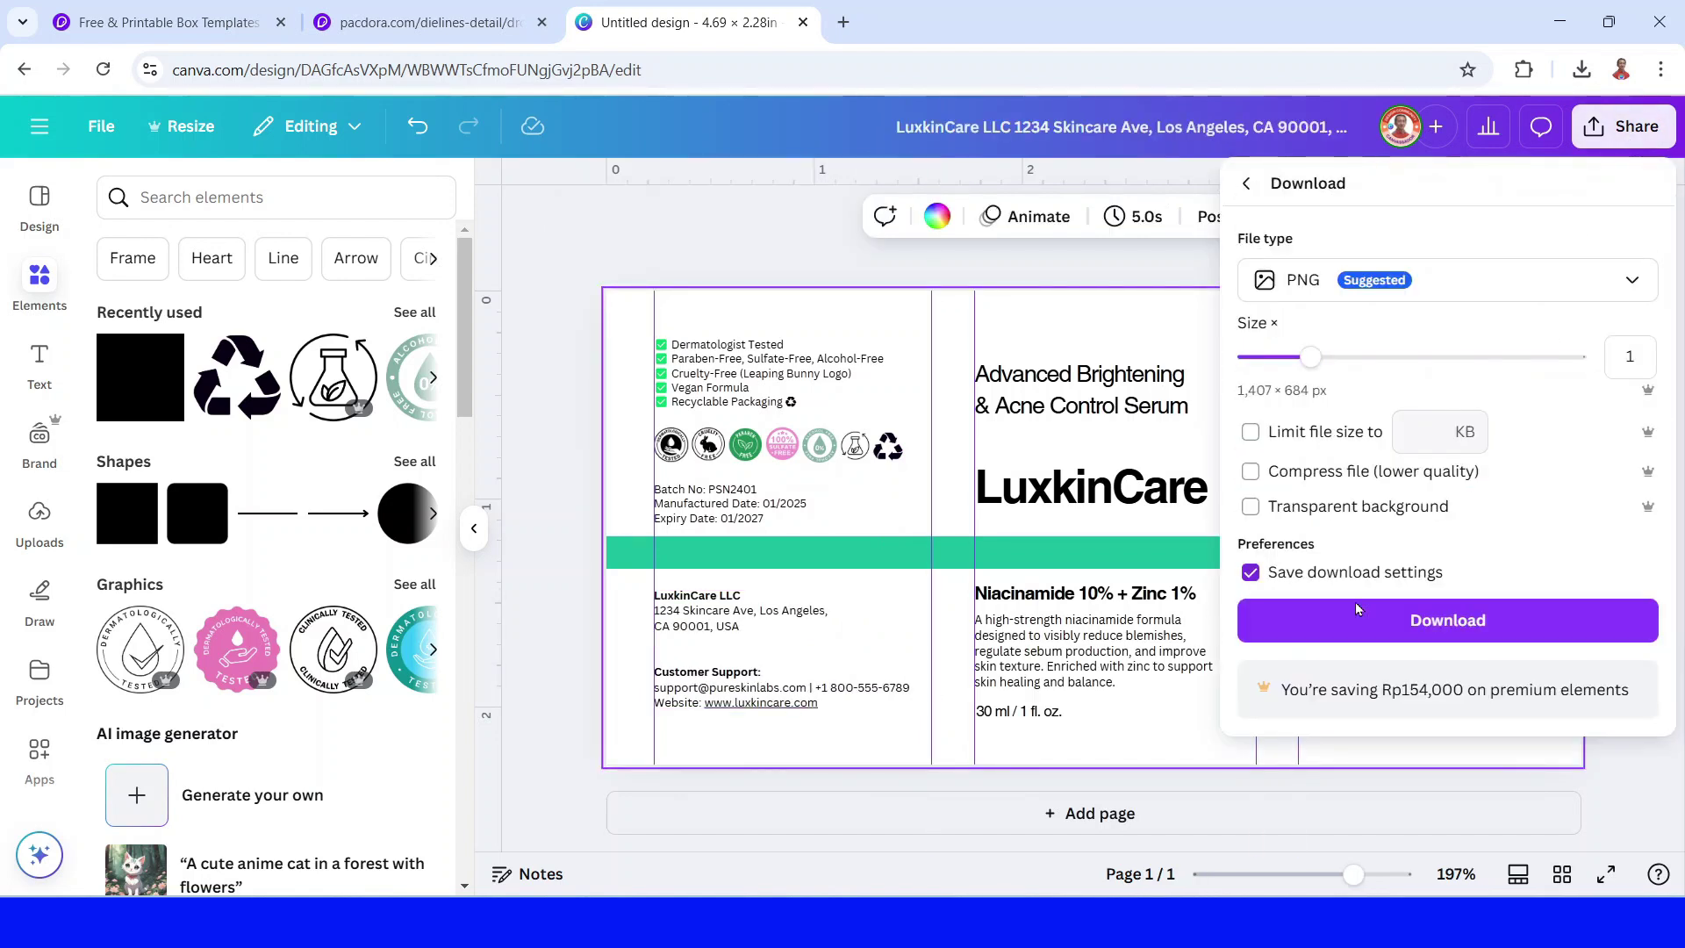
left_click(1455, 619)
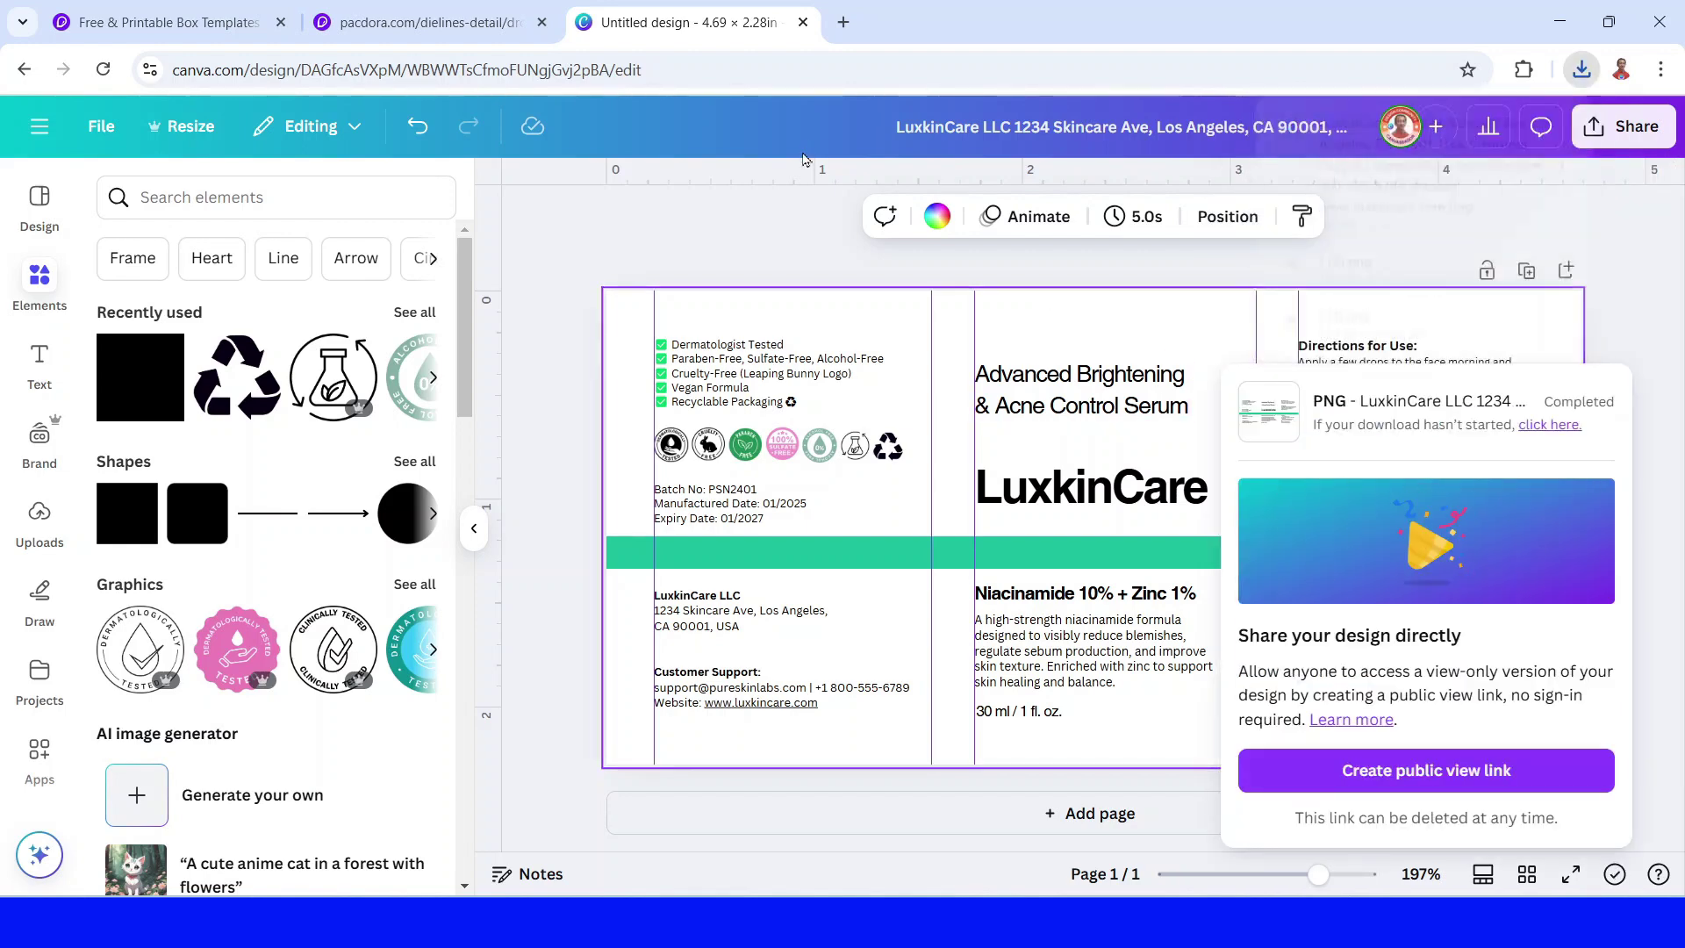
- Upload the LuxkinCare PNG in Pacdora's online designer and save it onto the bottle label
left_click(439, 27)
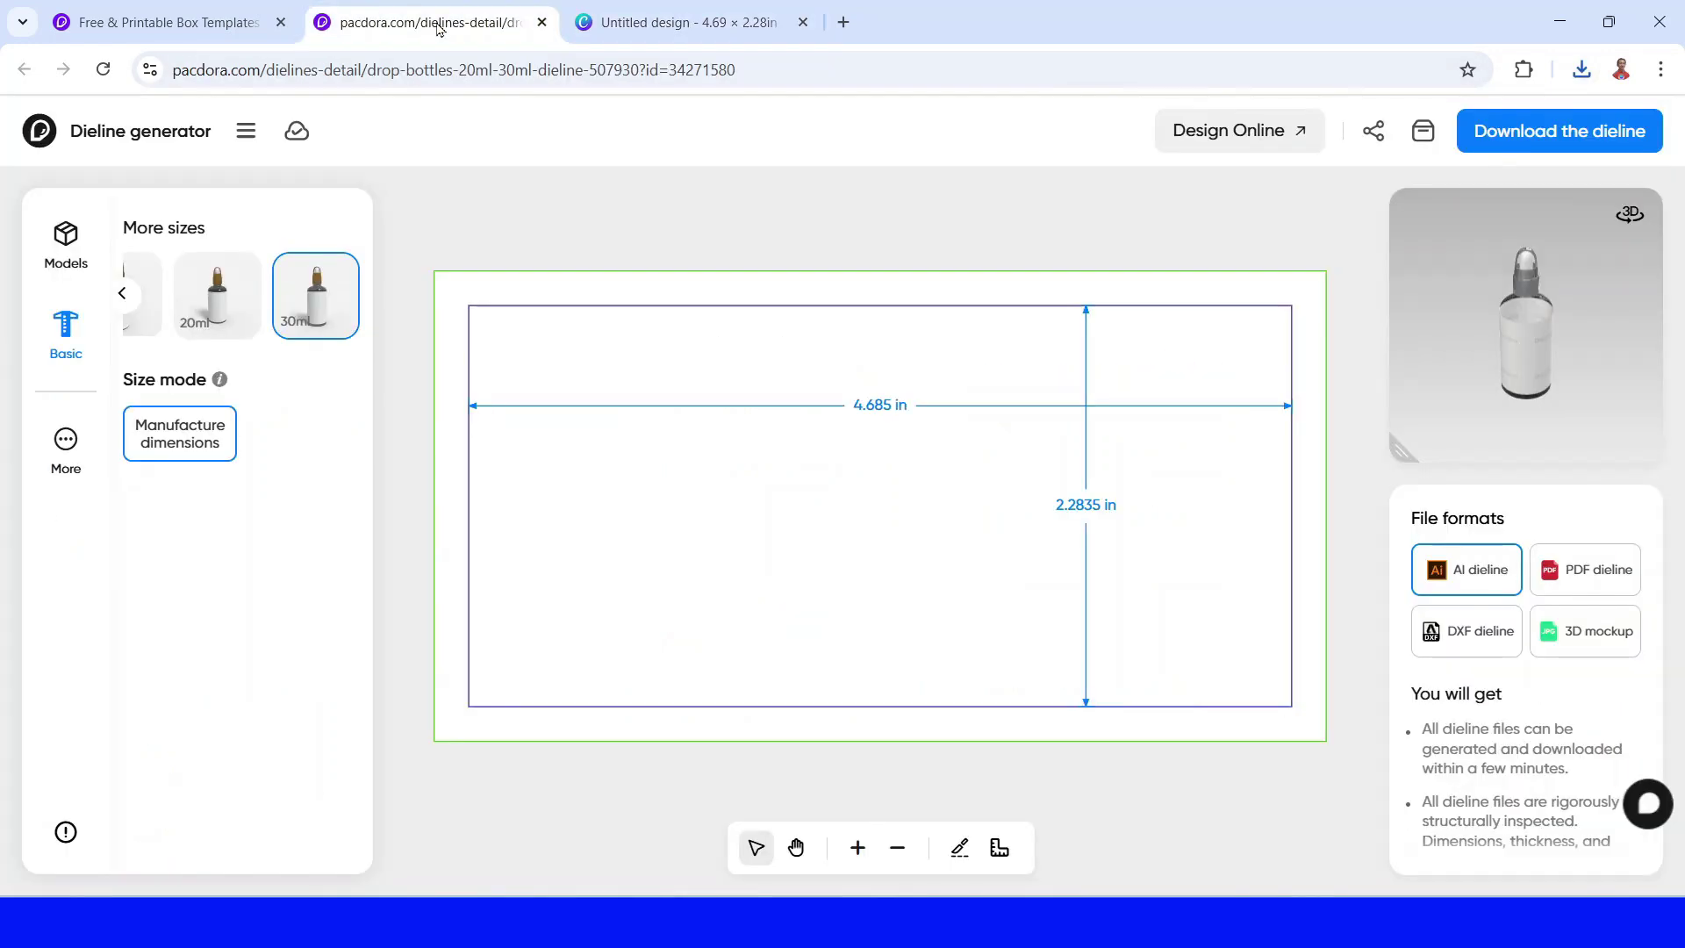
left_click(1247, 134)
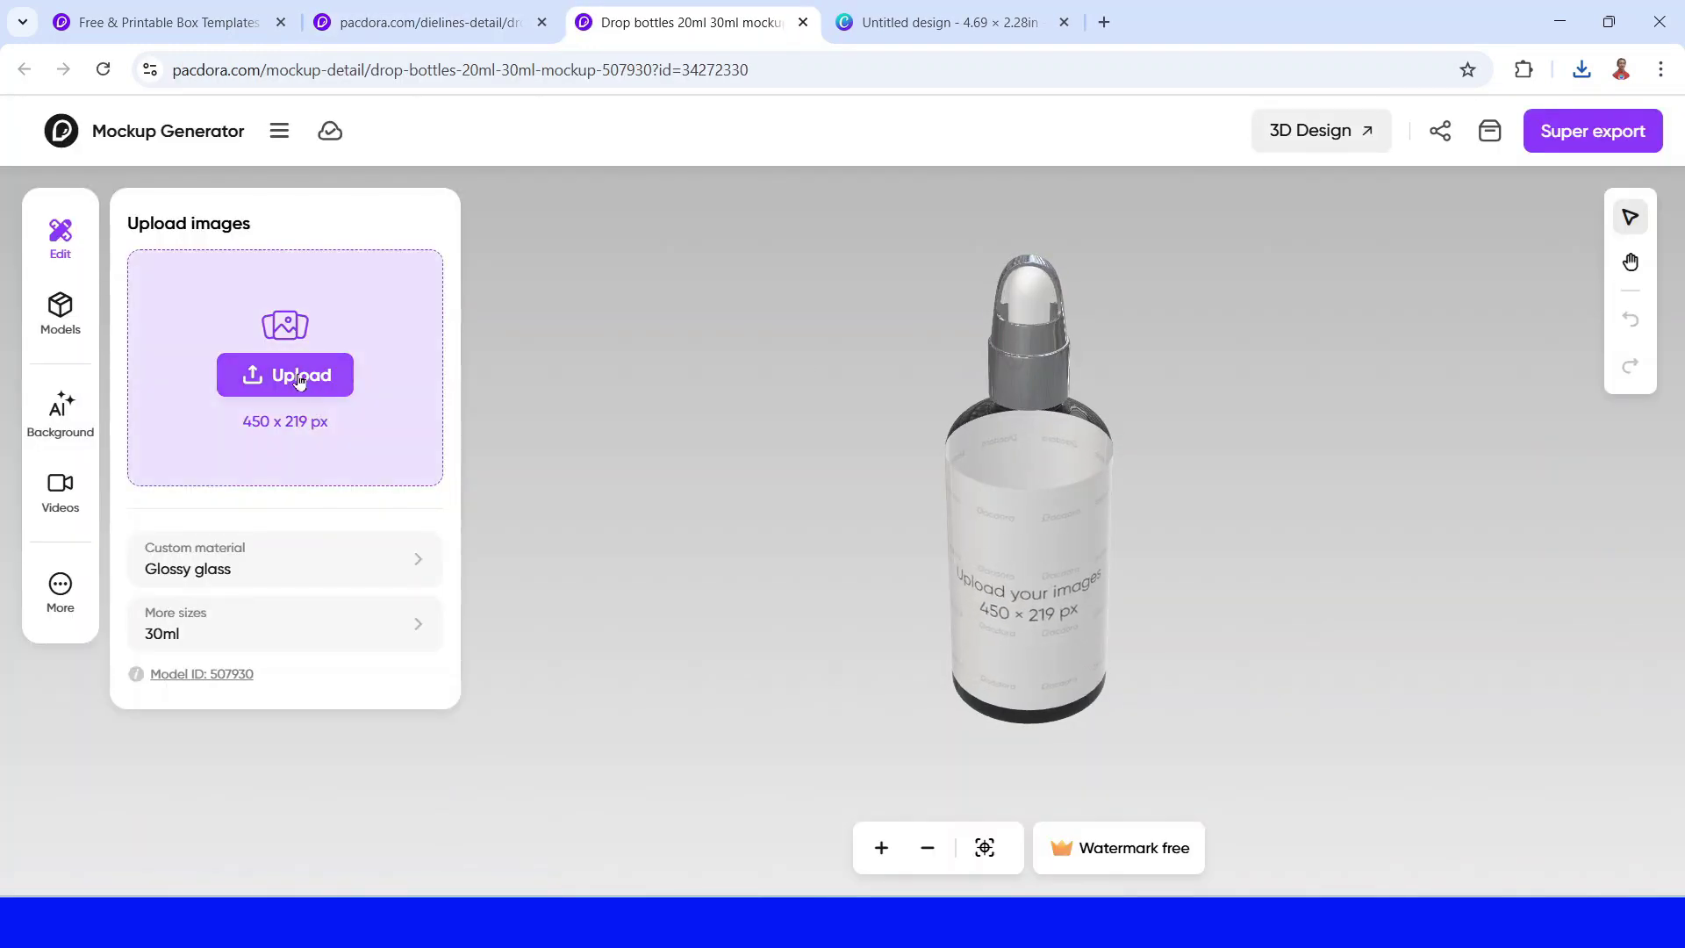
left_click(299, 380)
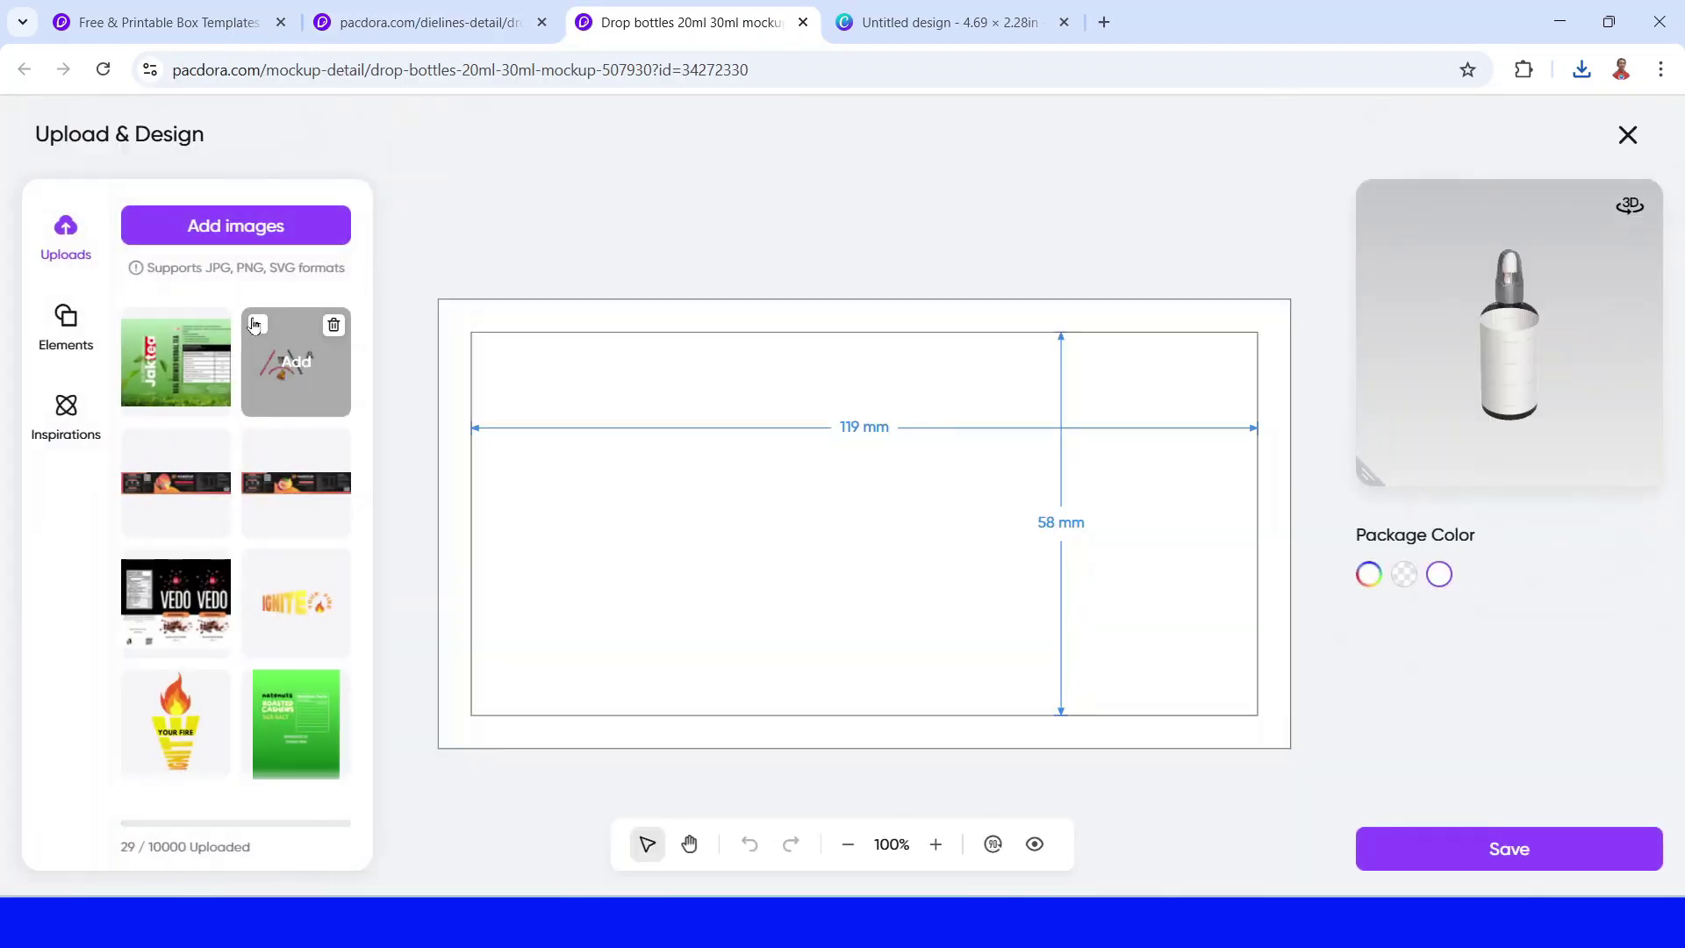
left_click(248, 229)
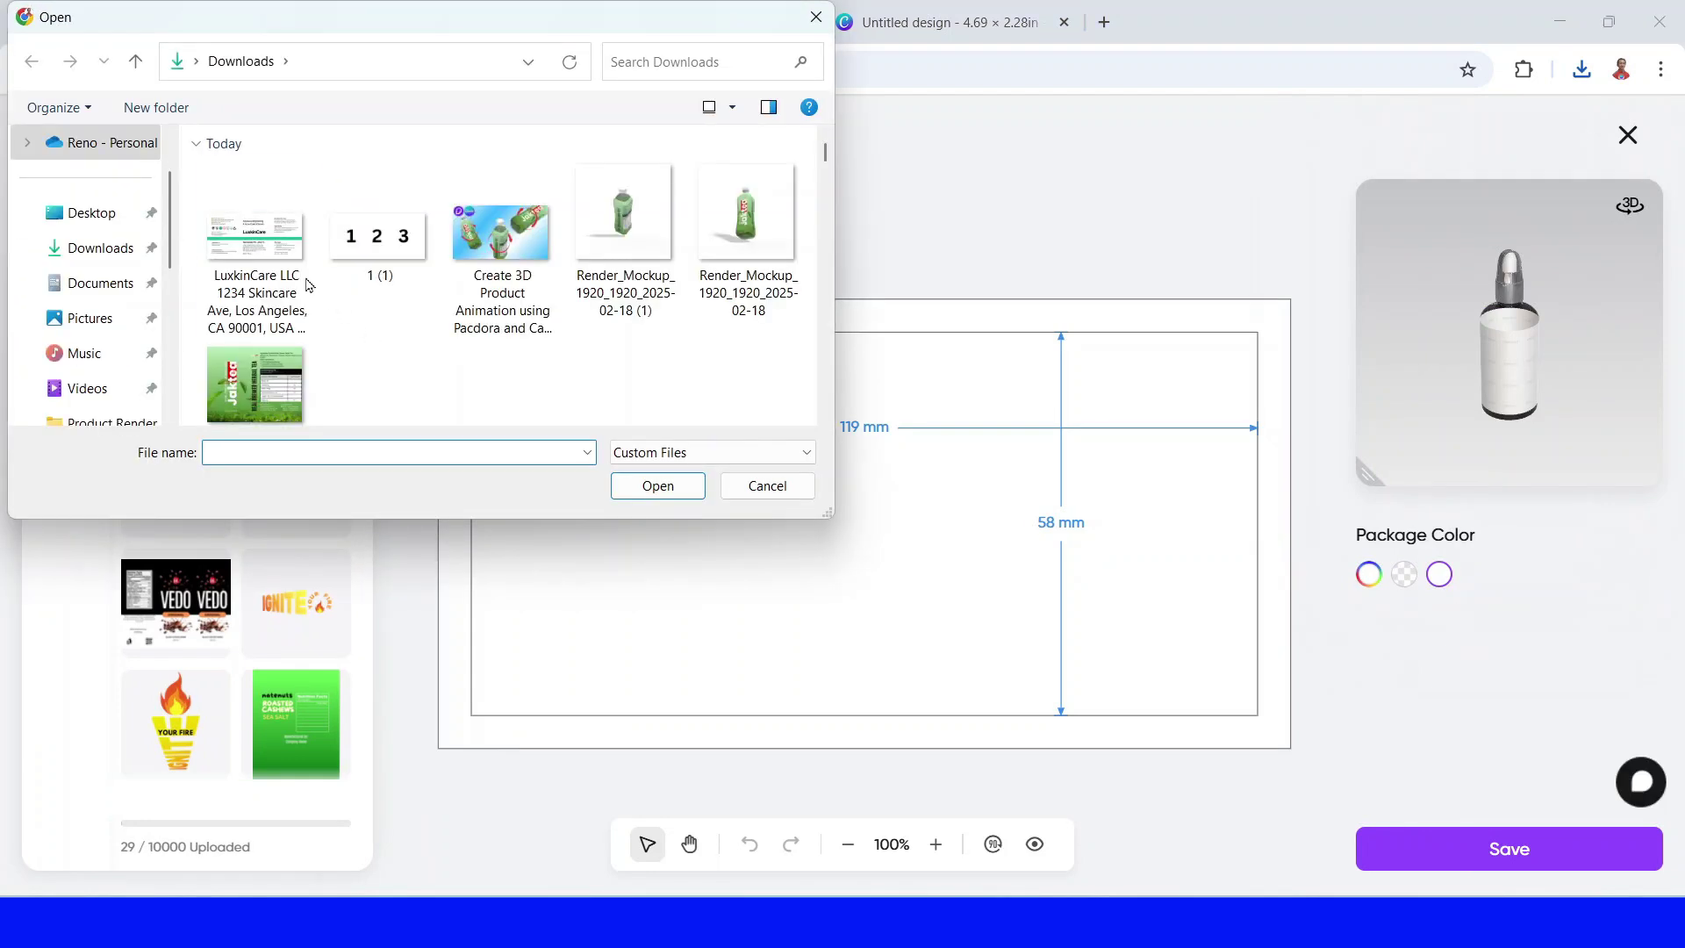
left_click(276, 252)
left_click(676, 488)
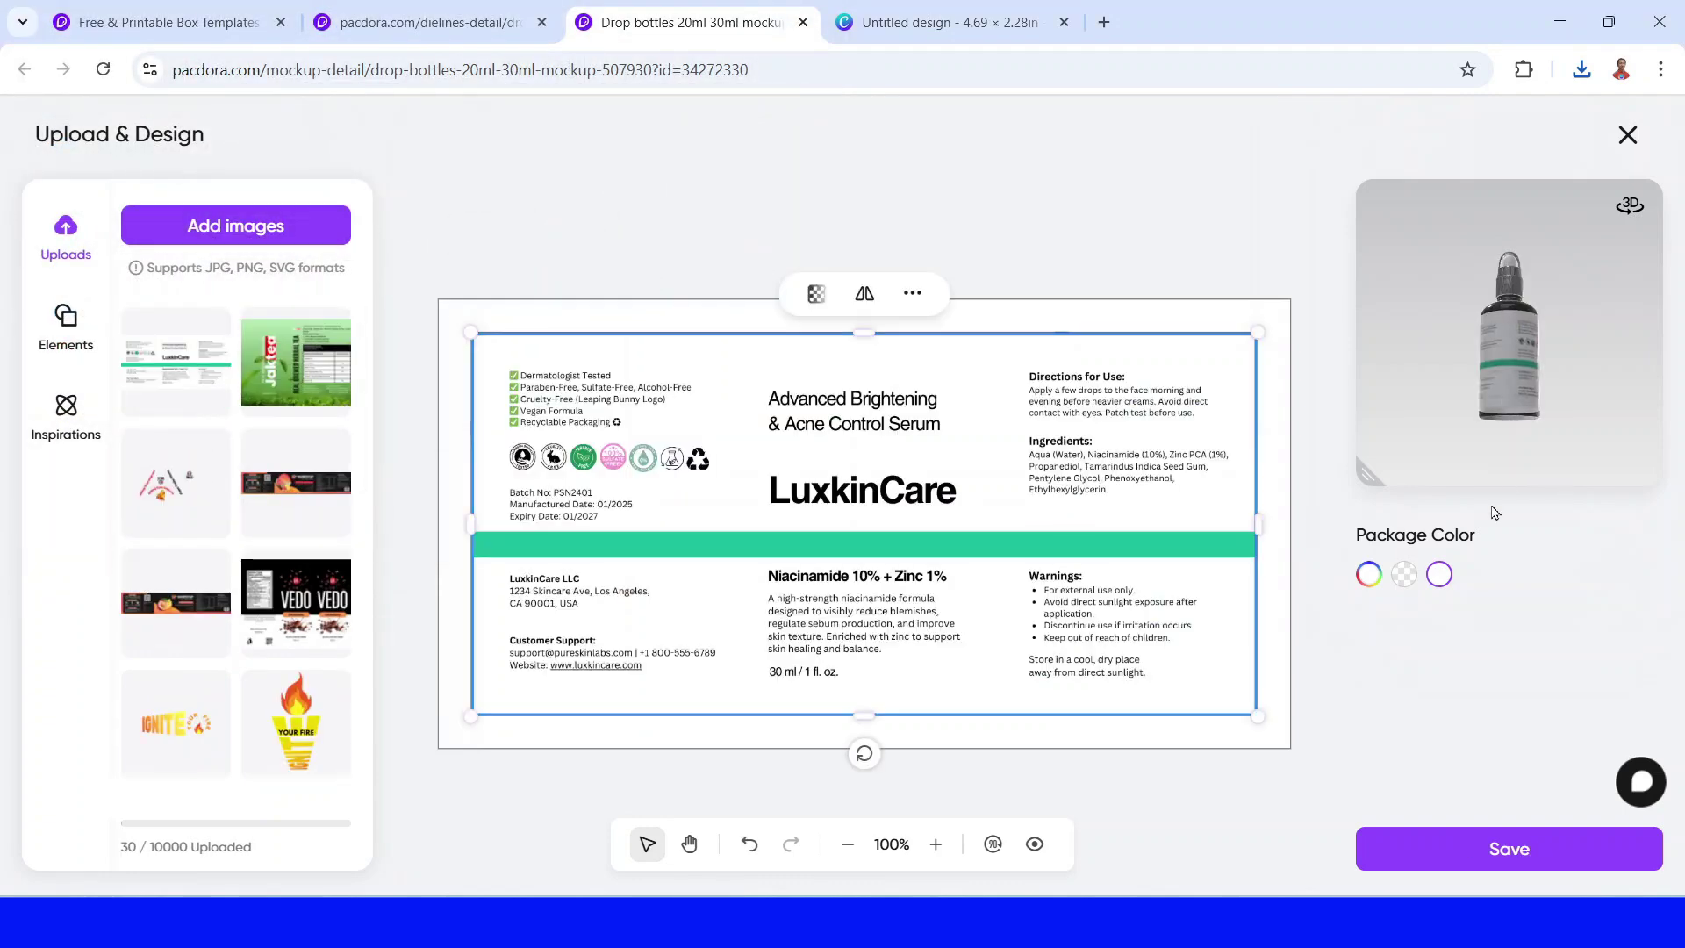
left_click(1518, 854)
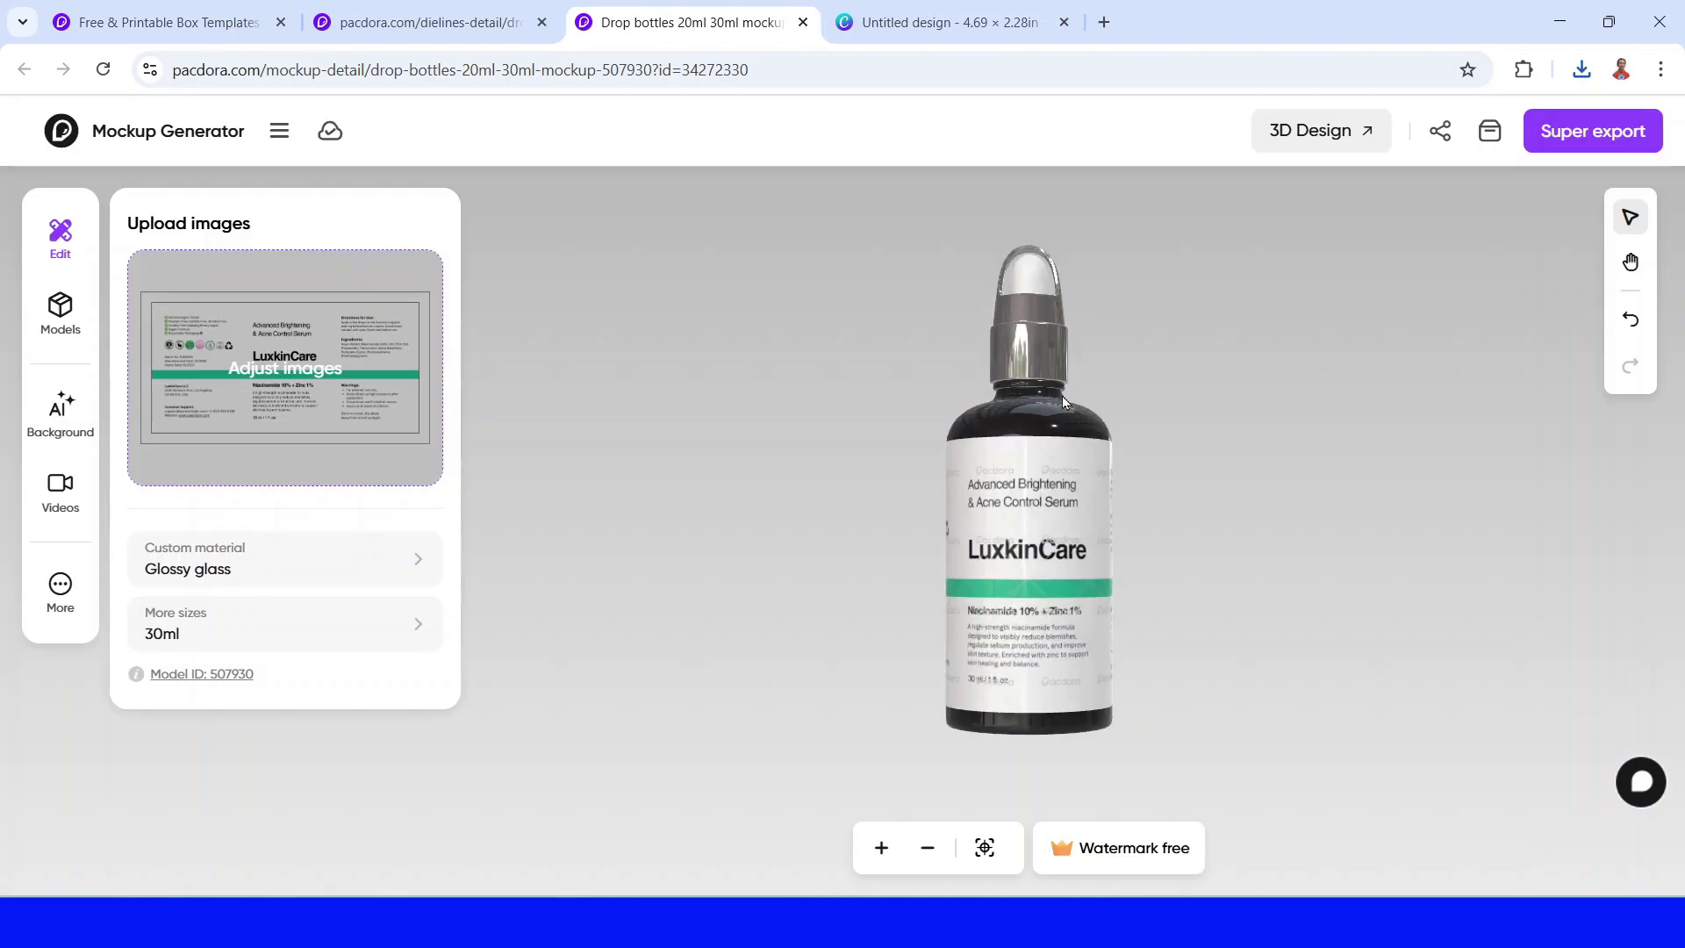
- Rotate the bottle, apply a light green gradient background, and launch the AI background generator
left_click_drag(1080, 421, 1148, 564)
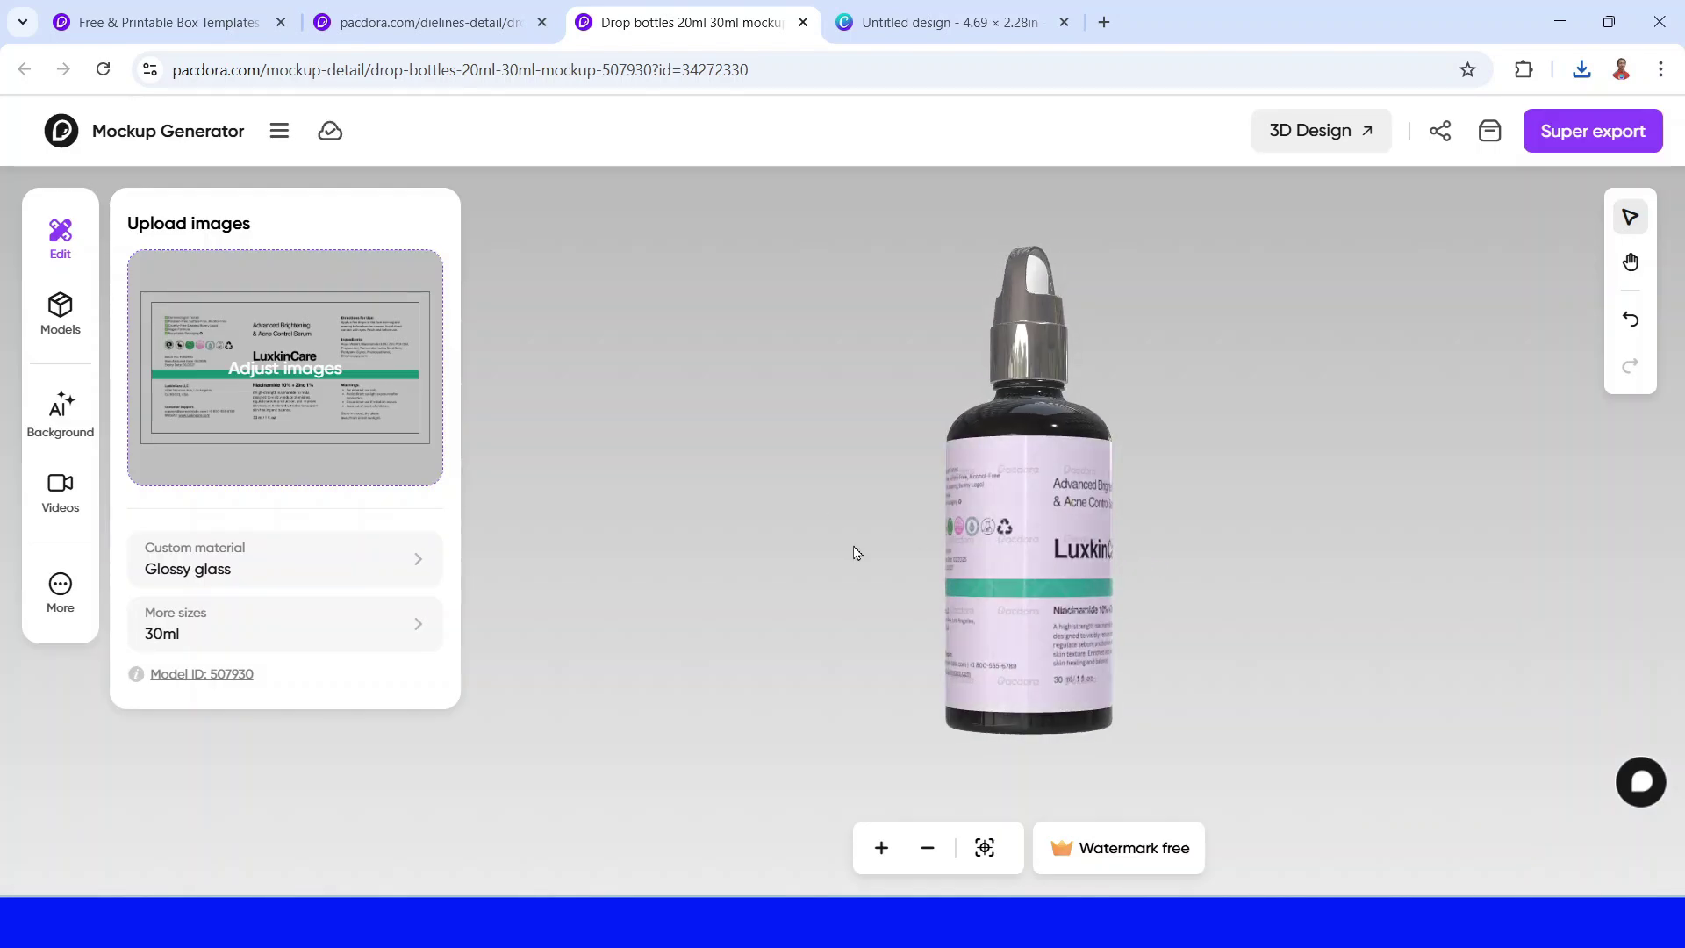
left_click(61, 418)
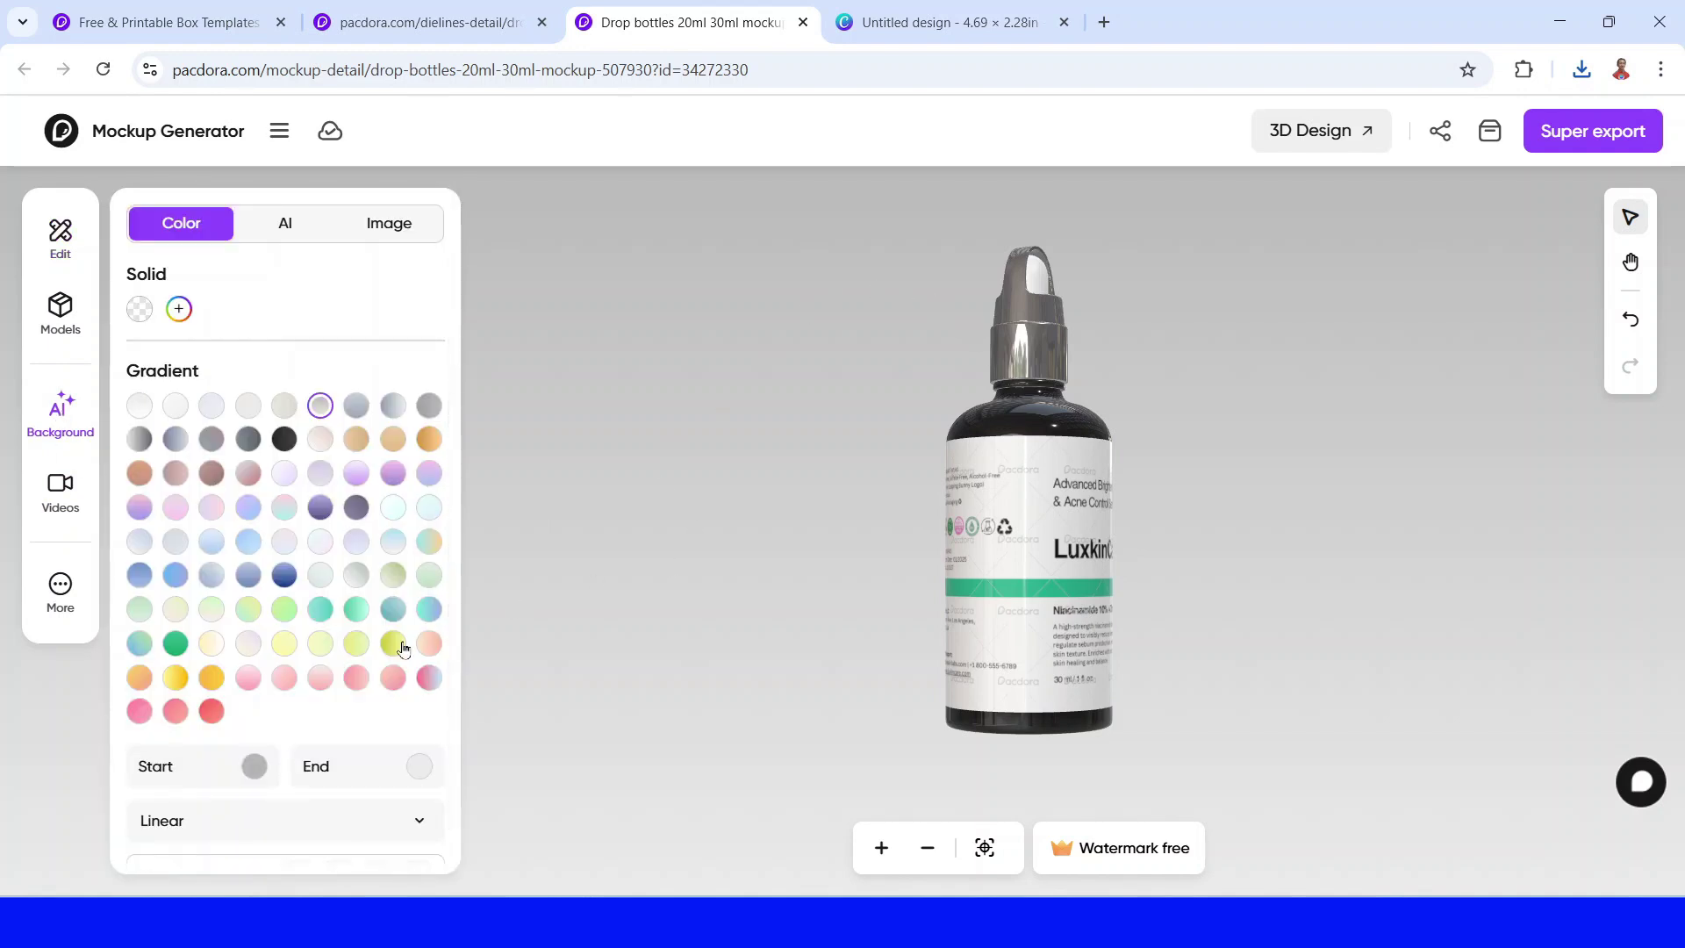
left_click(286, 612)
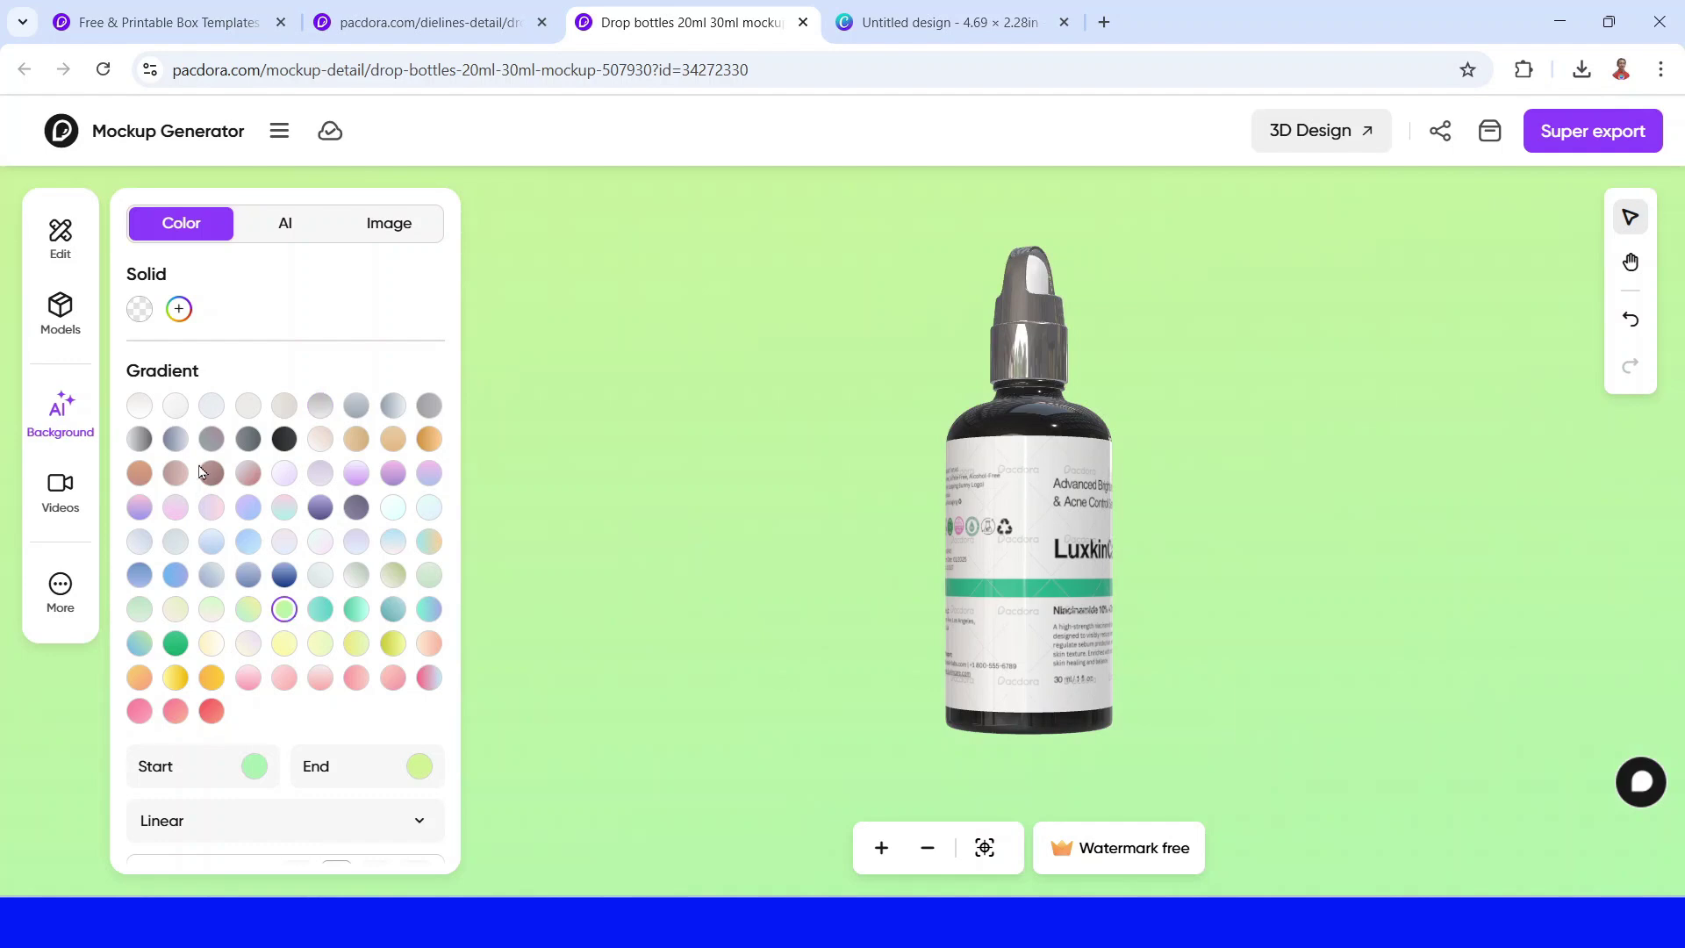
left_click(286, 230)
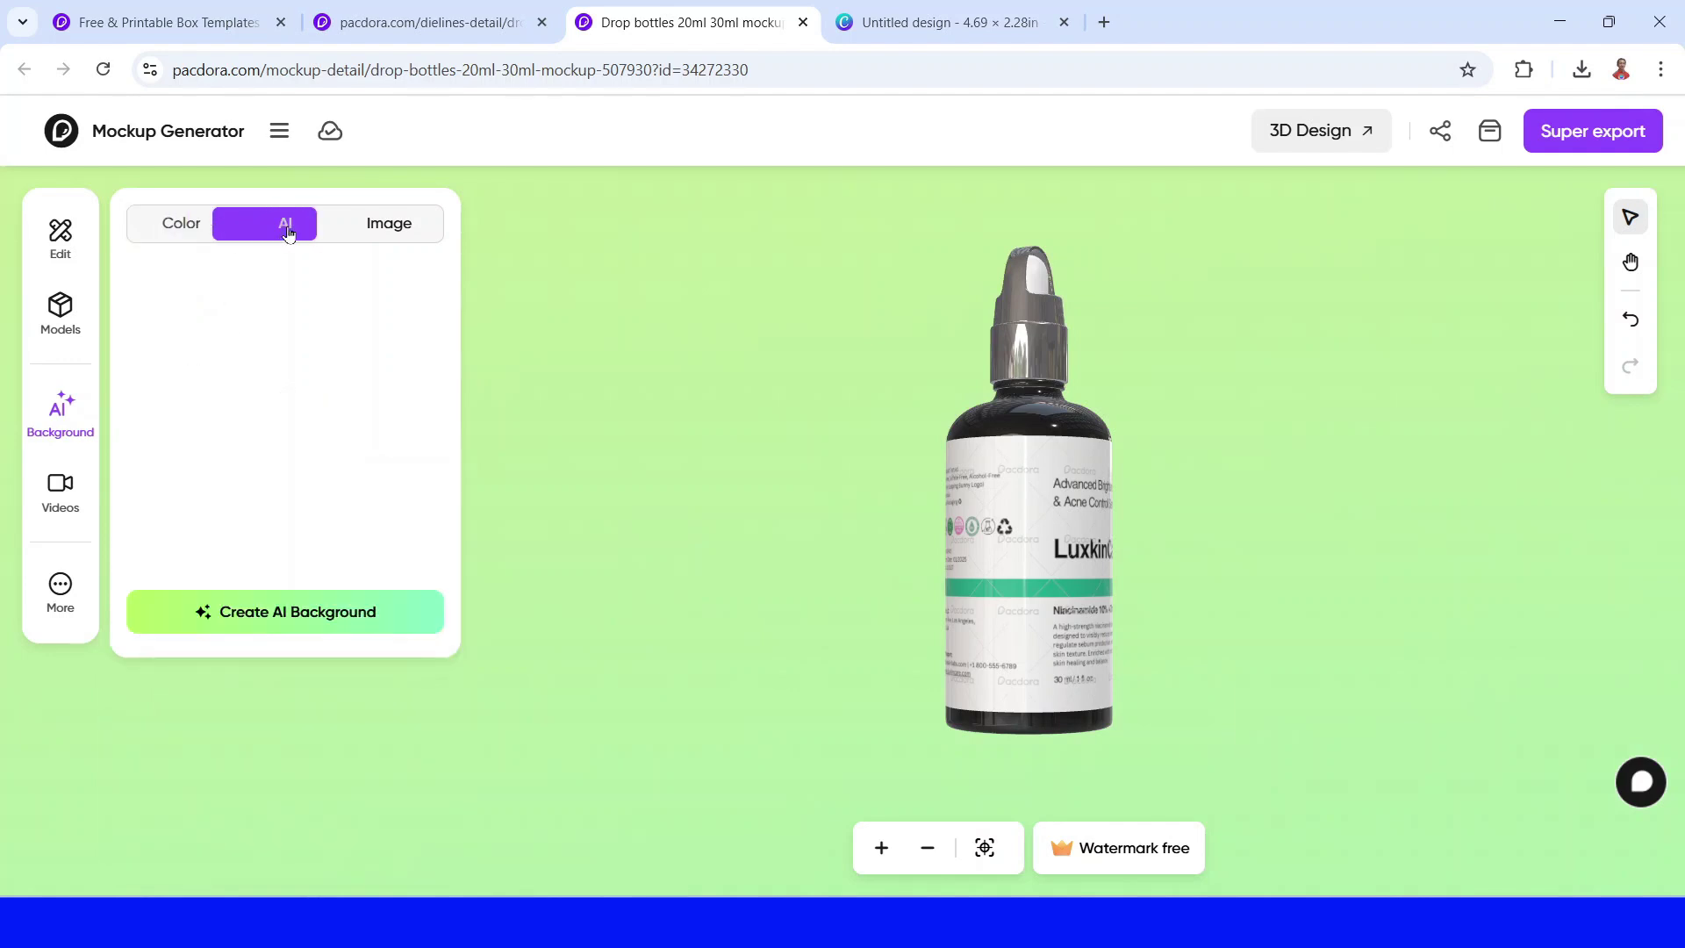
left_click(287, 612)
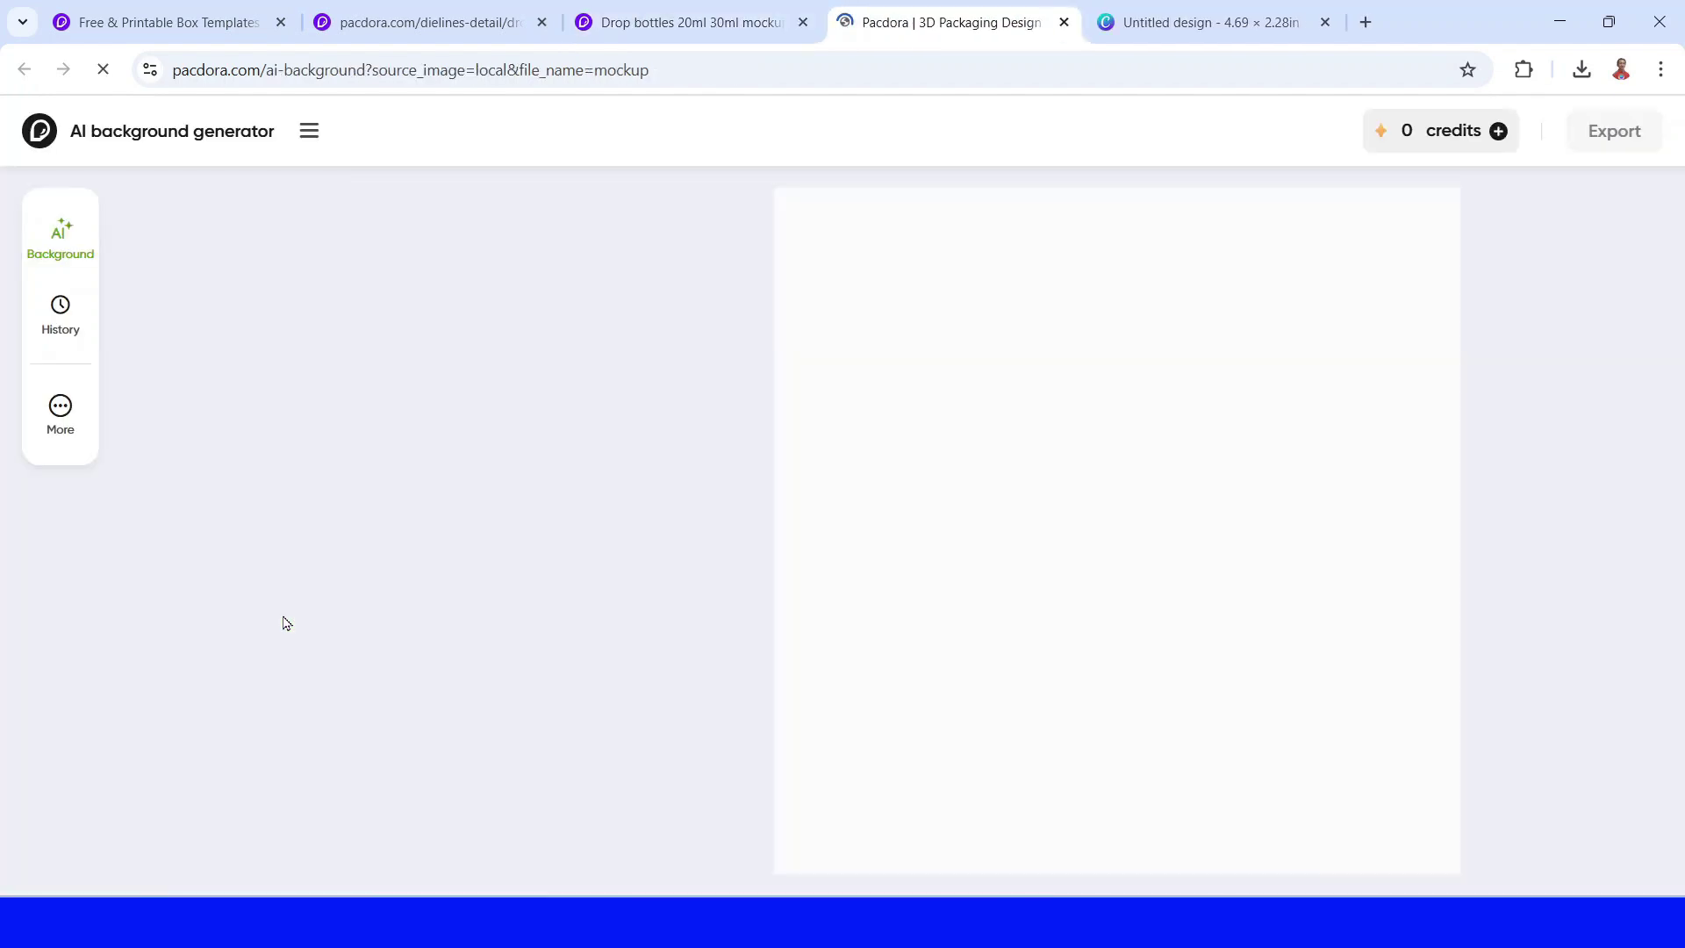
- Generate AI backgrounds for the LuxkinCare bottle from the green foliage Nature preset
scroll(293, 628, "down", 3)
scroll(292, 632, "down", 2)
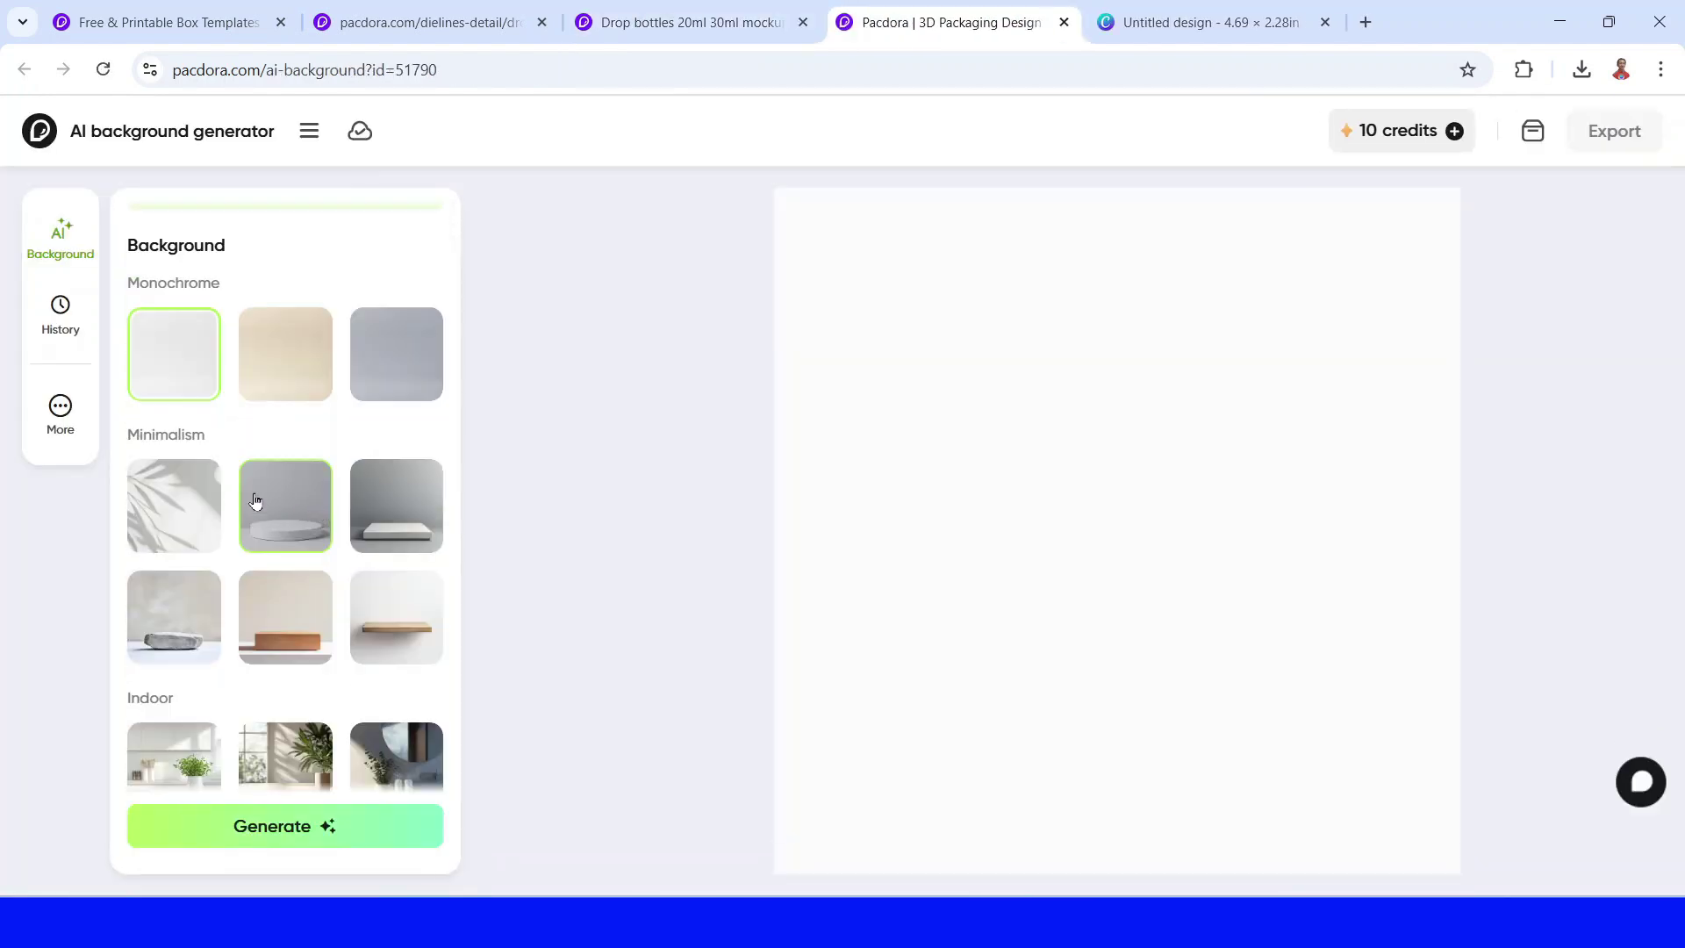
scroll(272, 562, "down", 4)
scroll(273, 558, "up", 7)
scroll(276, 560, "down", 9)
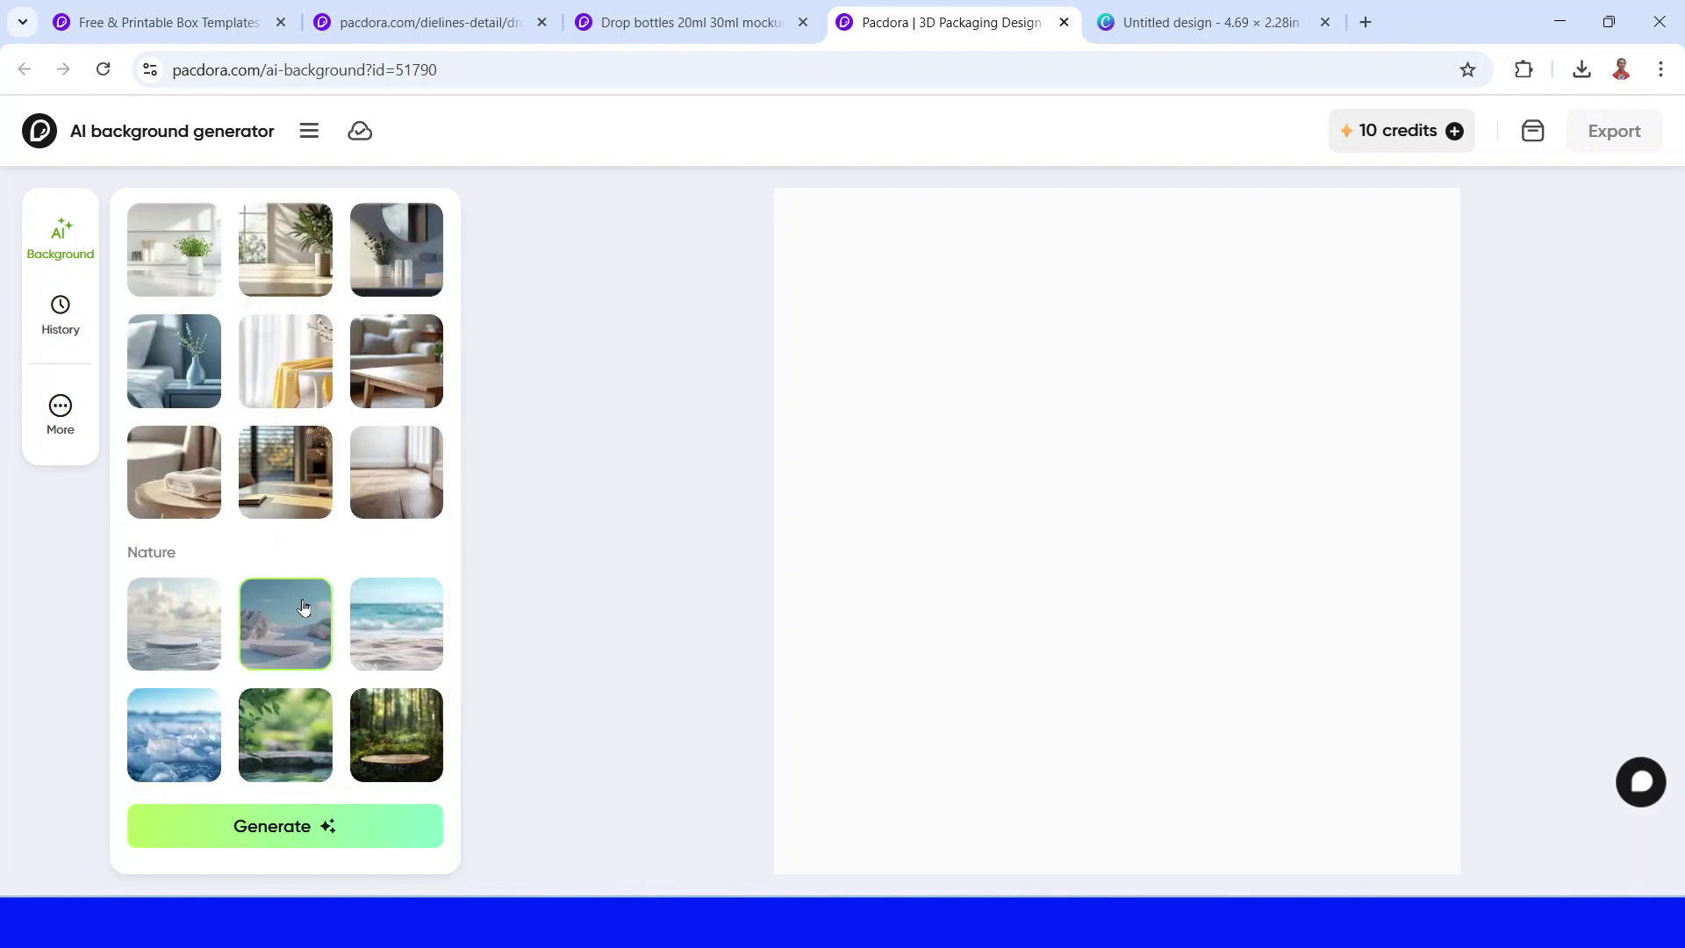
scroll(276, 561, "down", 1)
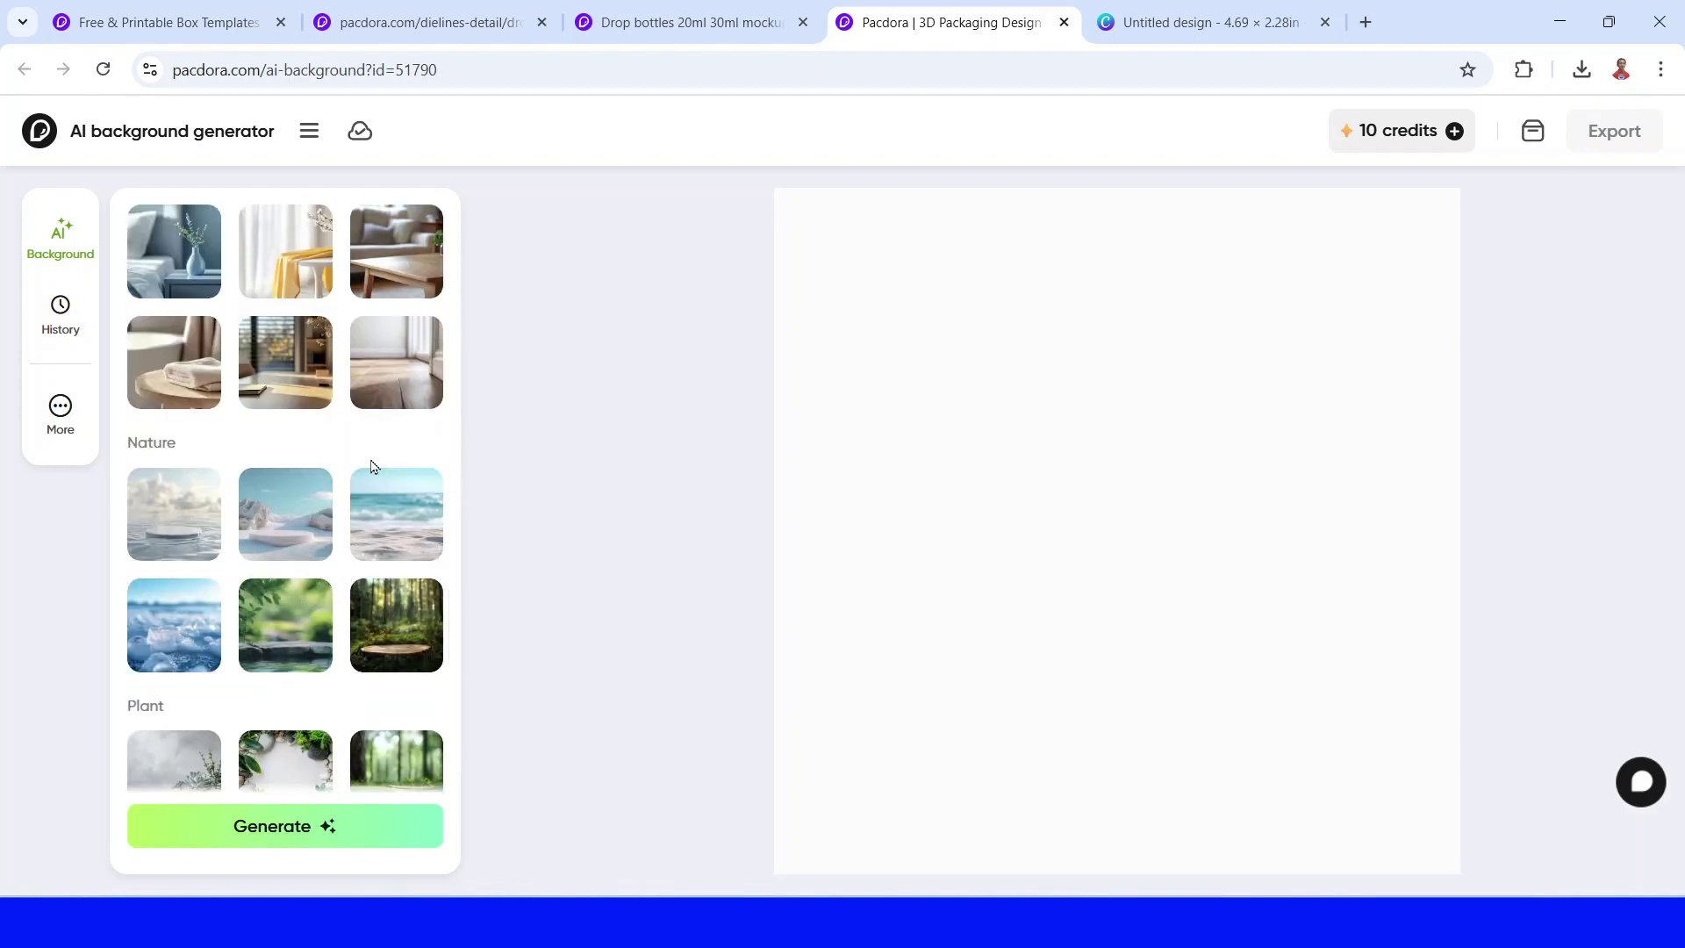
left_click(327, 830)
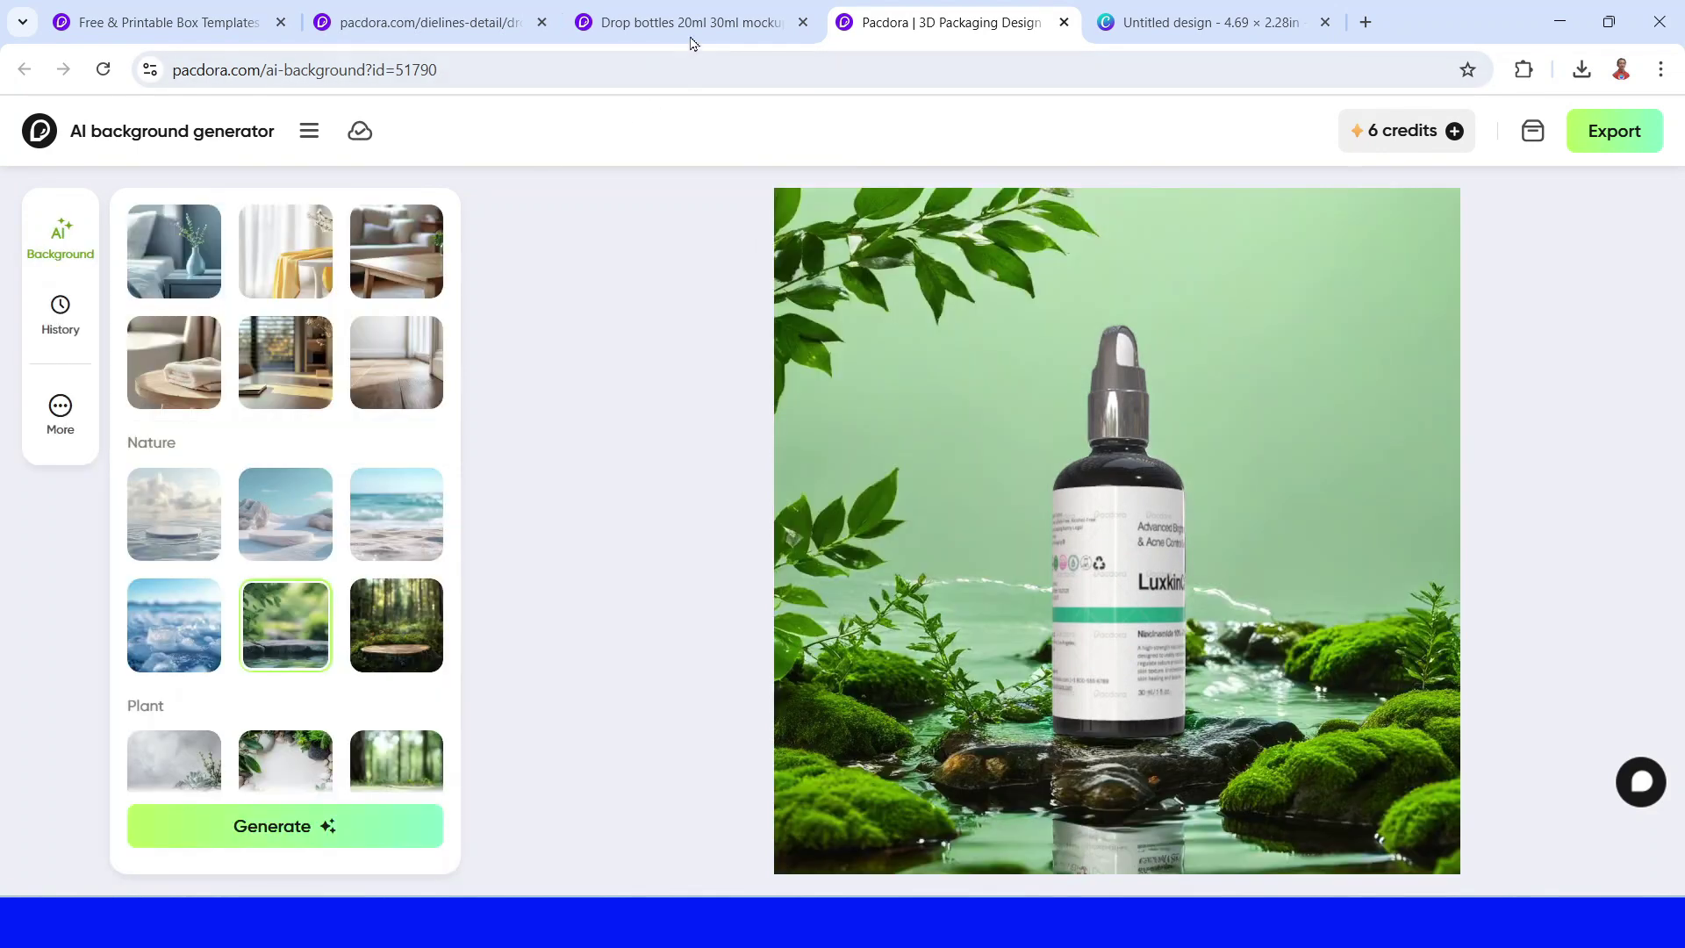
- Back in the bottle mockup, switch the background to the teal linear gradient at 269°
left_click(689, 22)
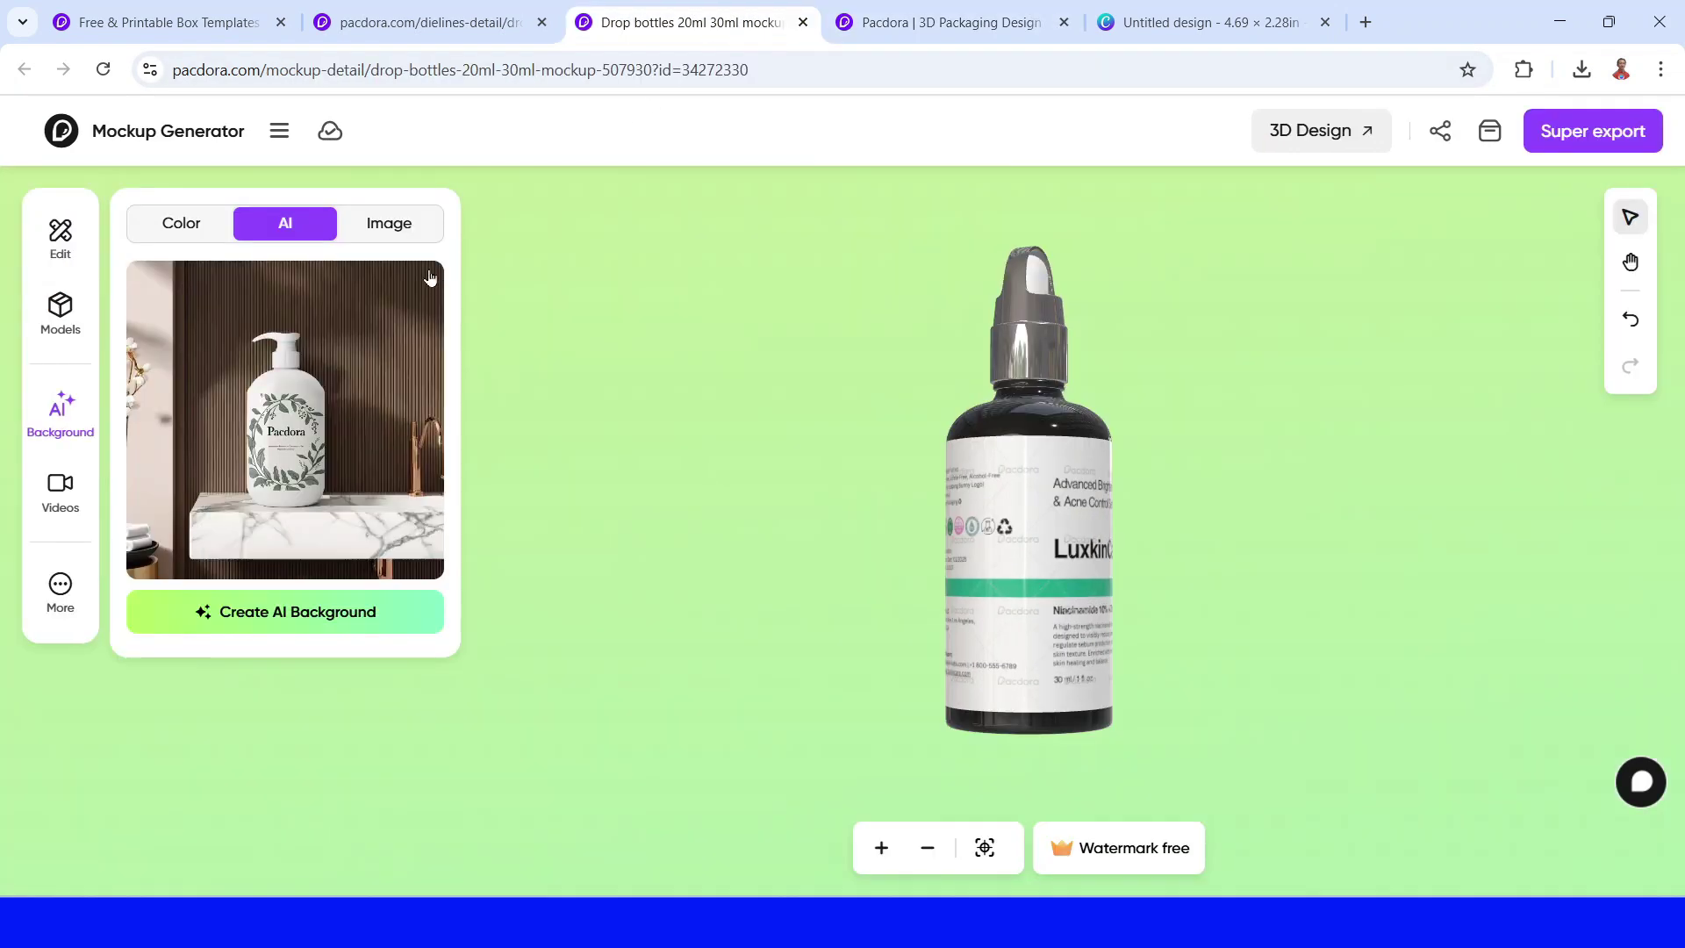
left_click(388, 230)
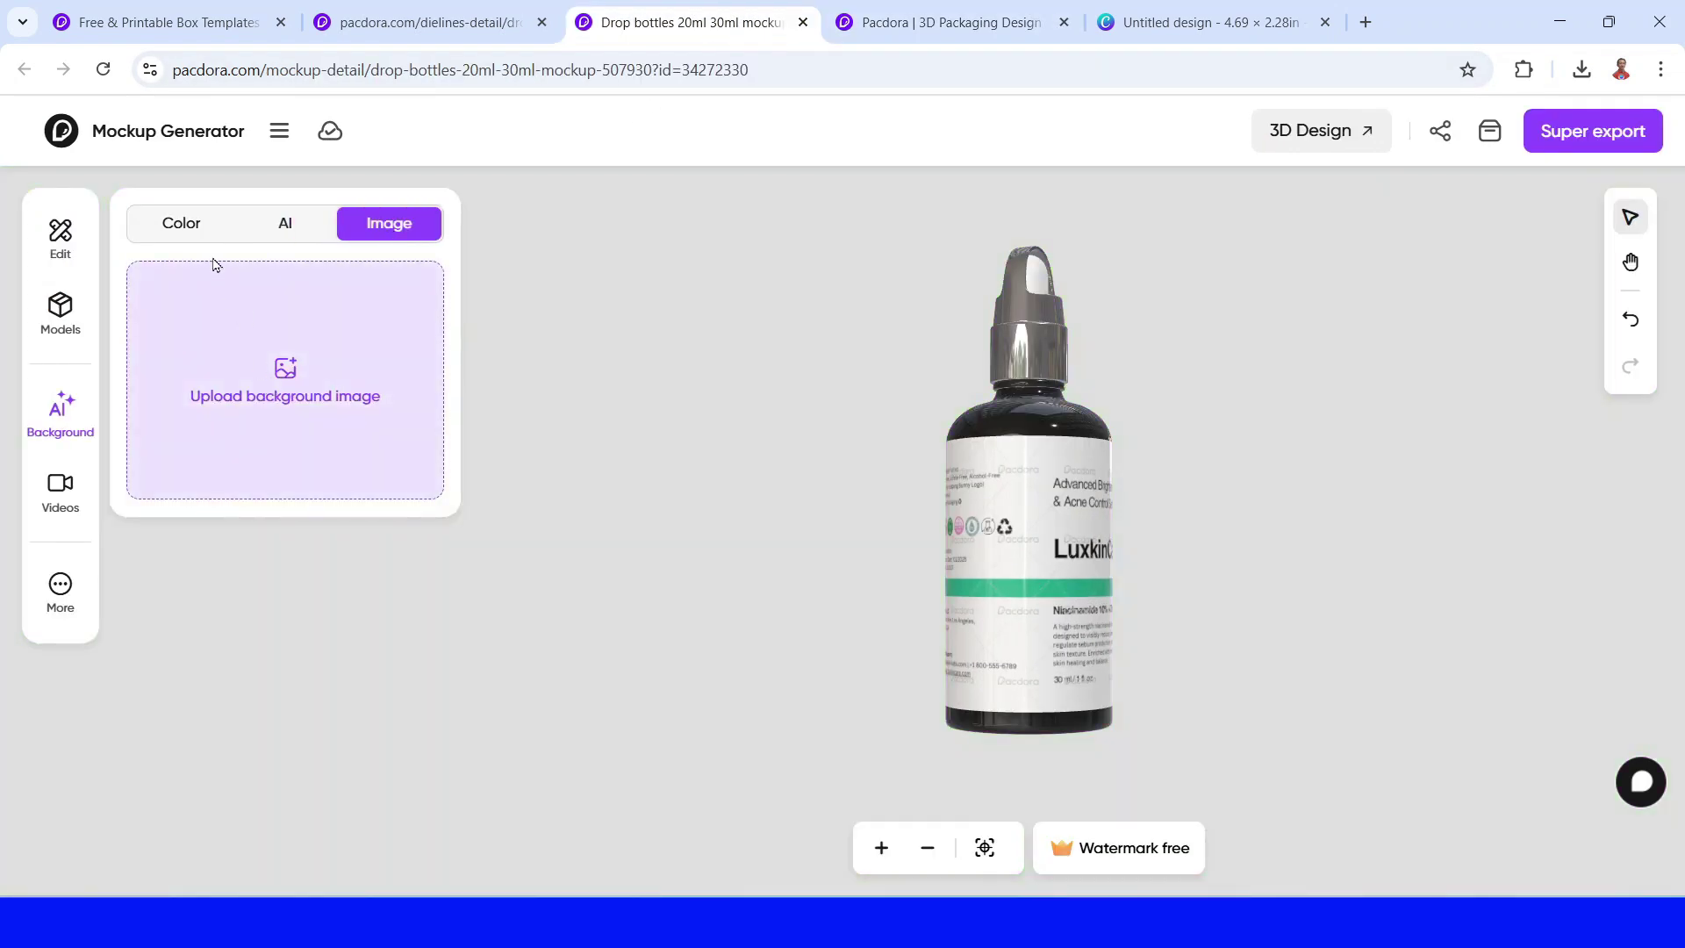
left_click(182, 225)
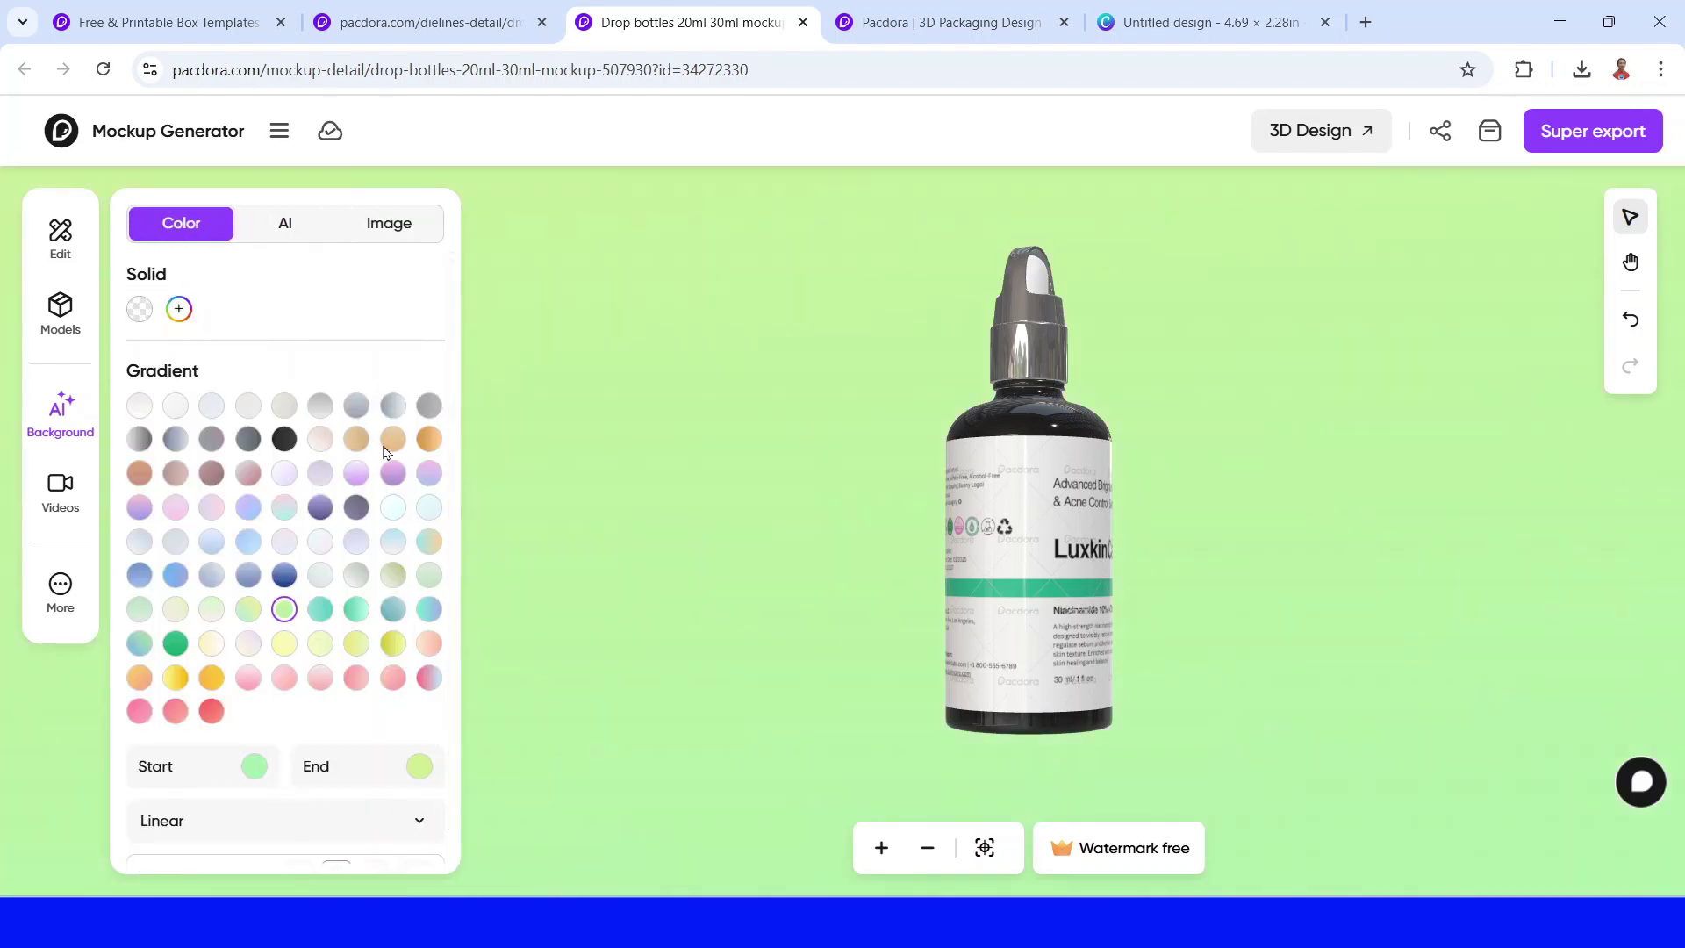
left_click(320, 609)
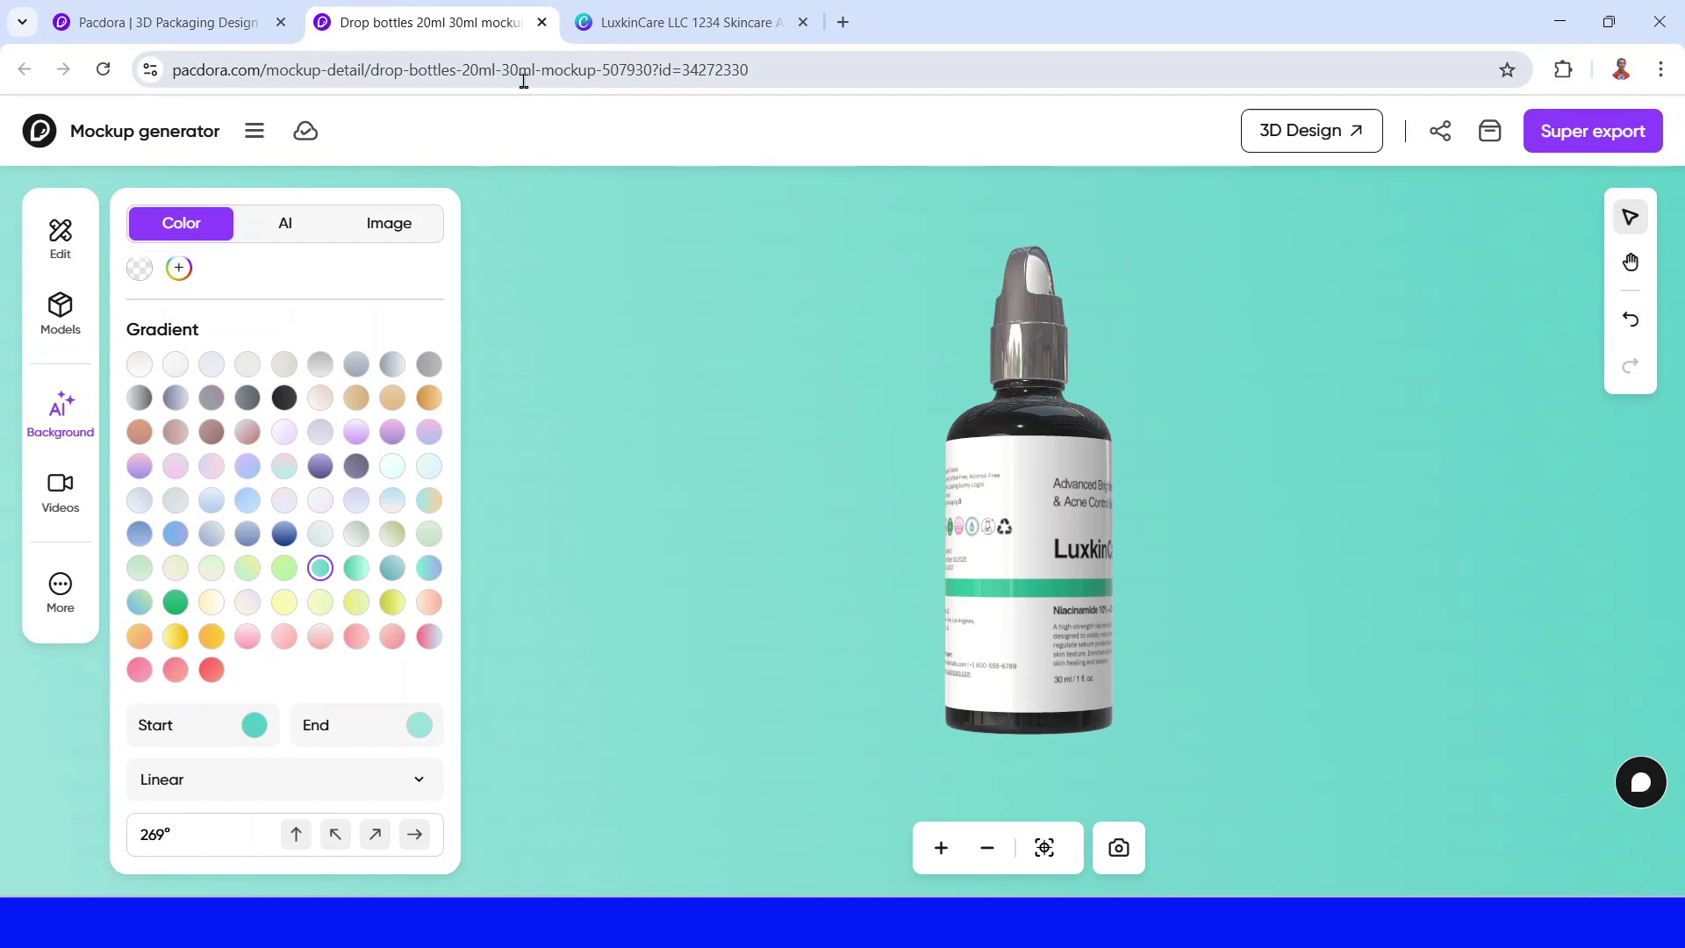
- In Super export, set the ratio to 16:9 and pick a 4-second video animation style
left_click(1583, 134)
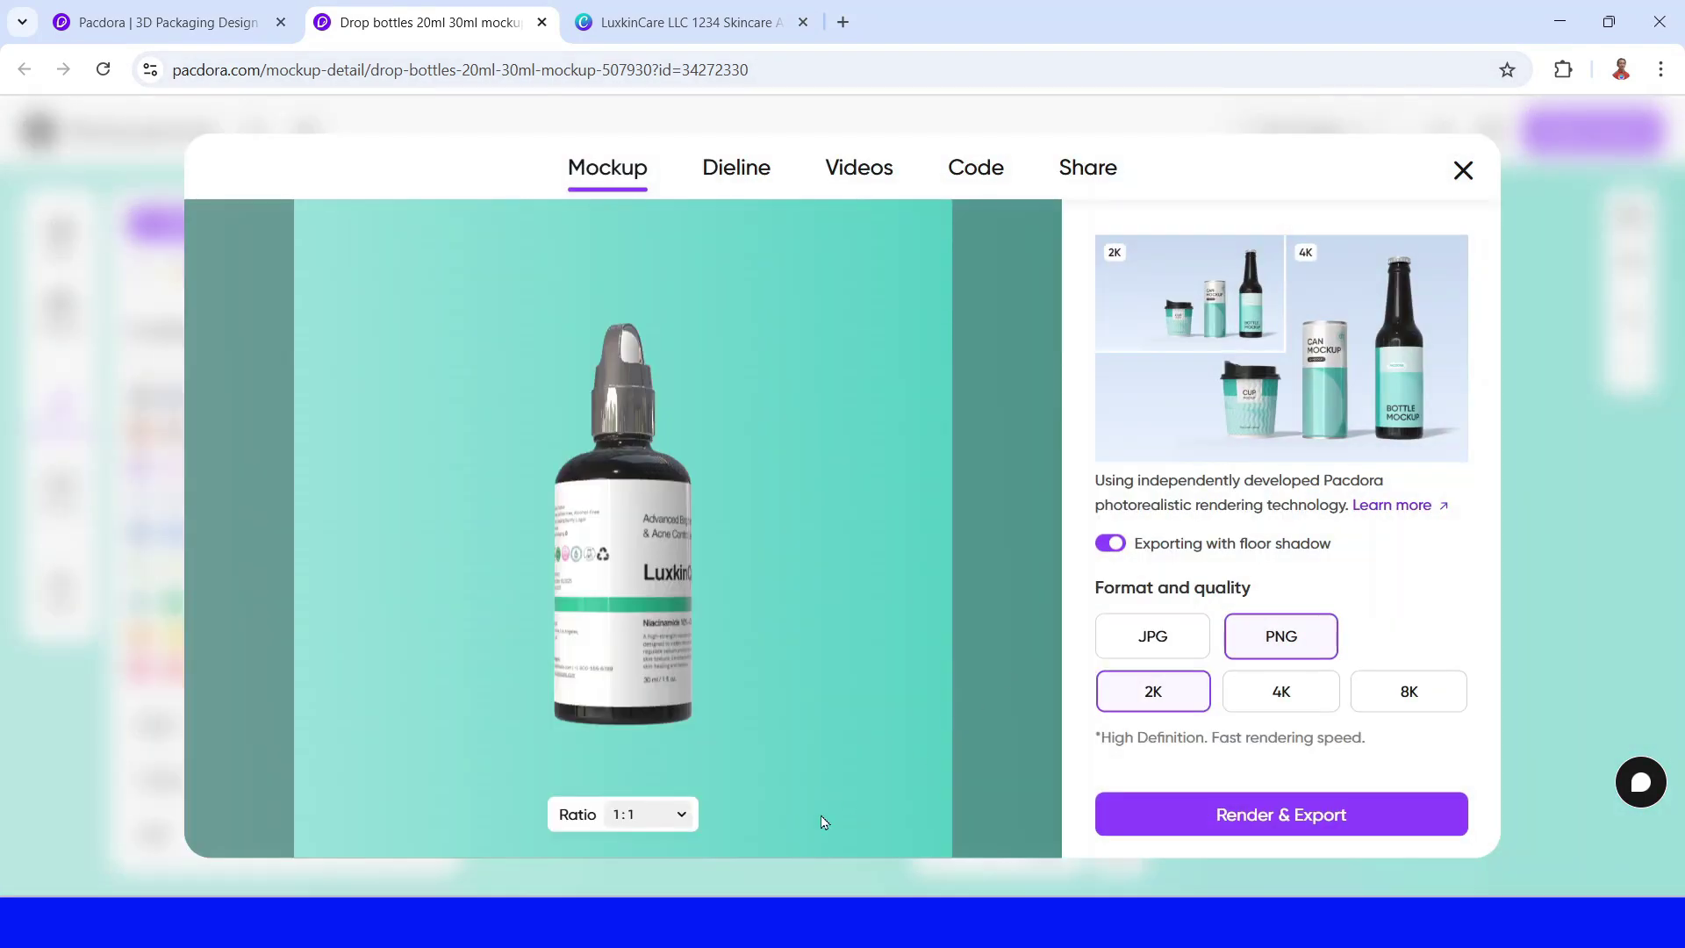
left_click(681, 817)
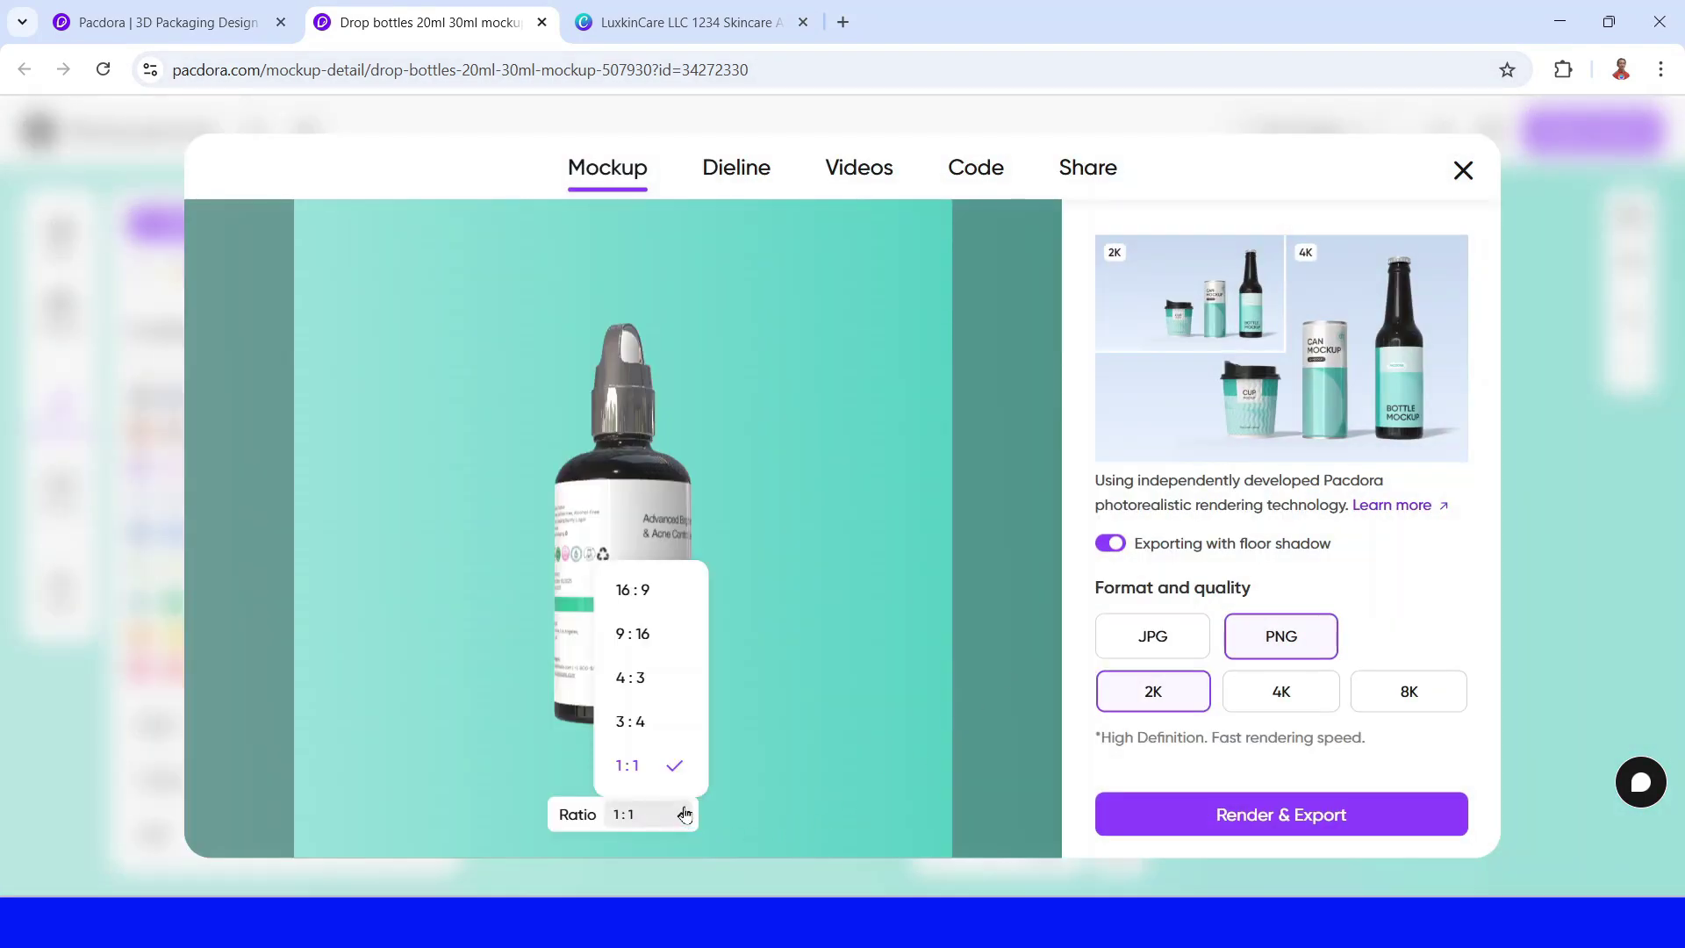
left_click(652, 603)
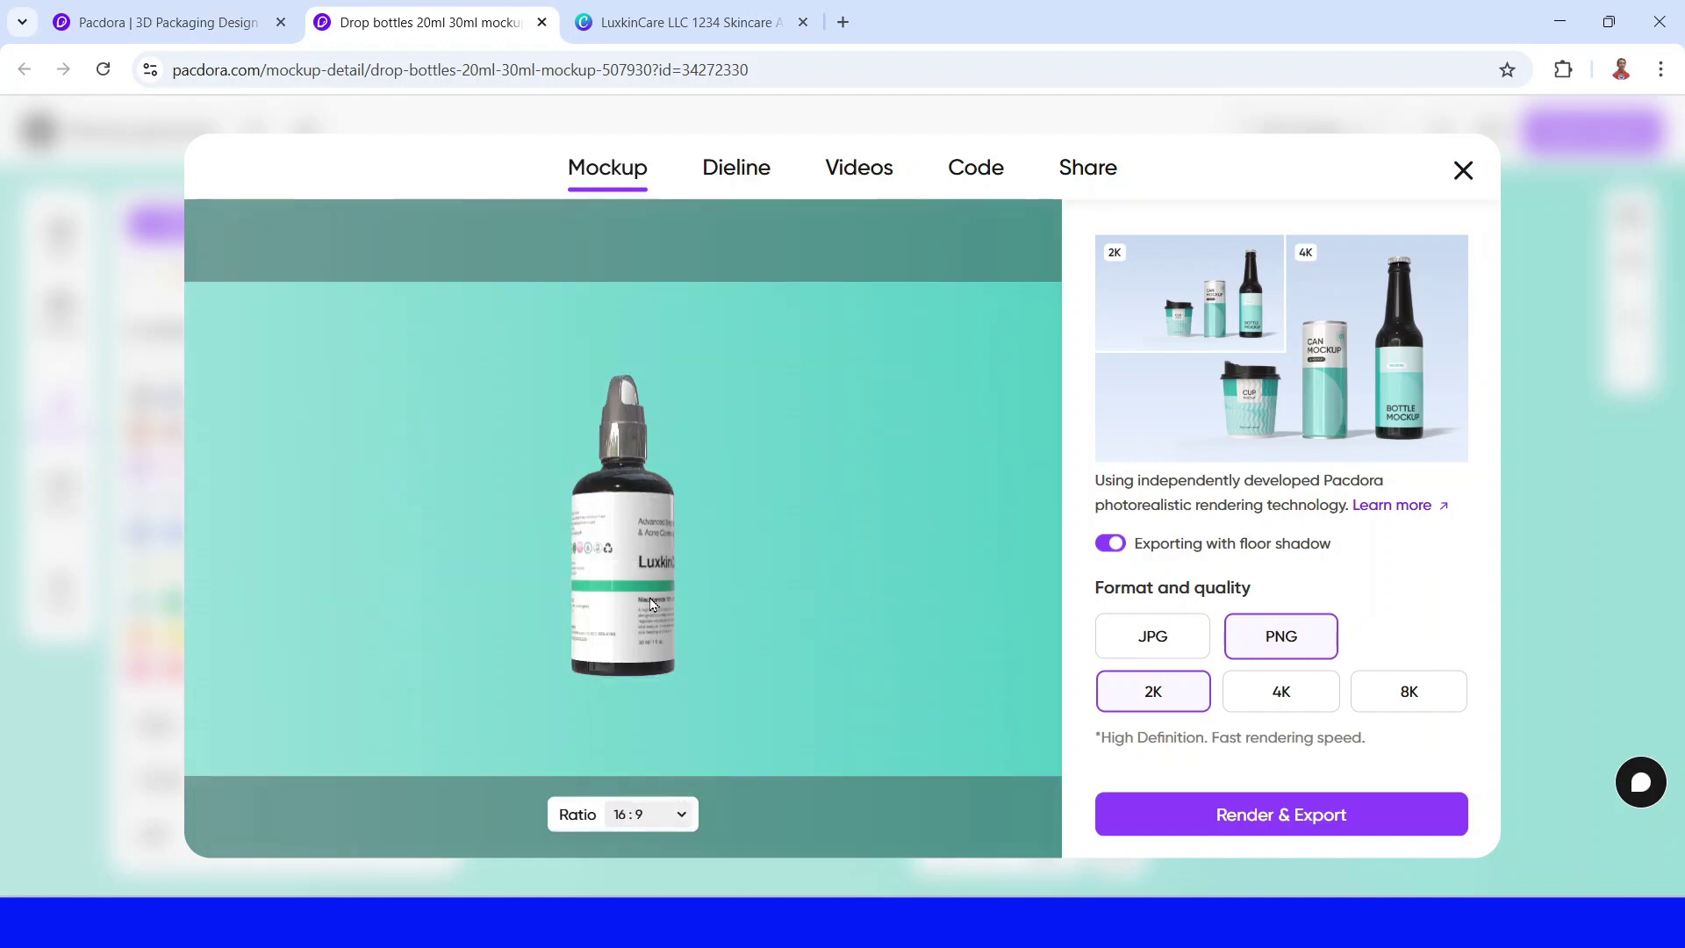
left_click(865, 168)
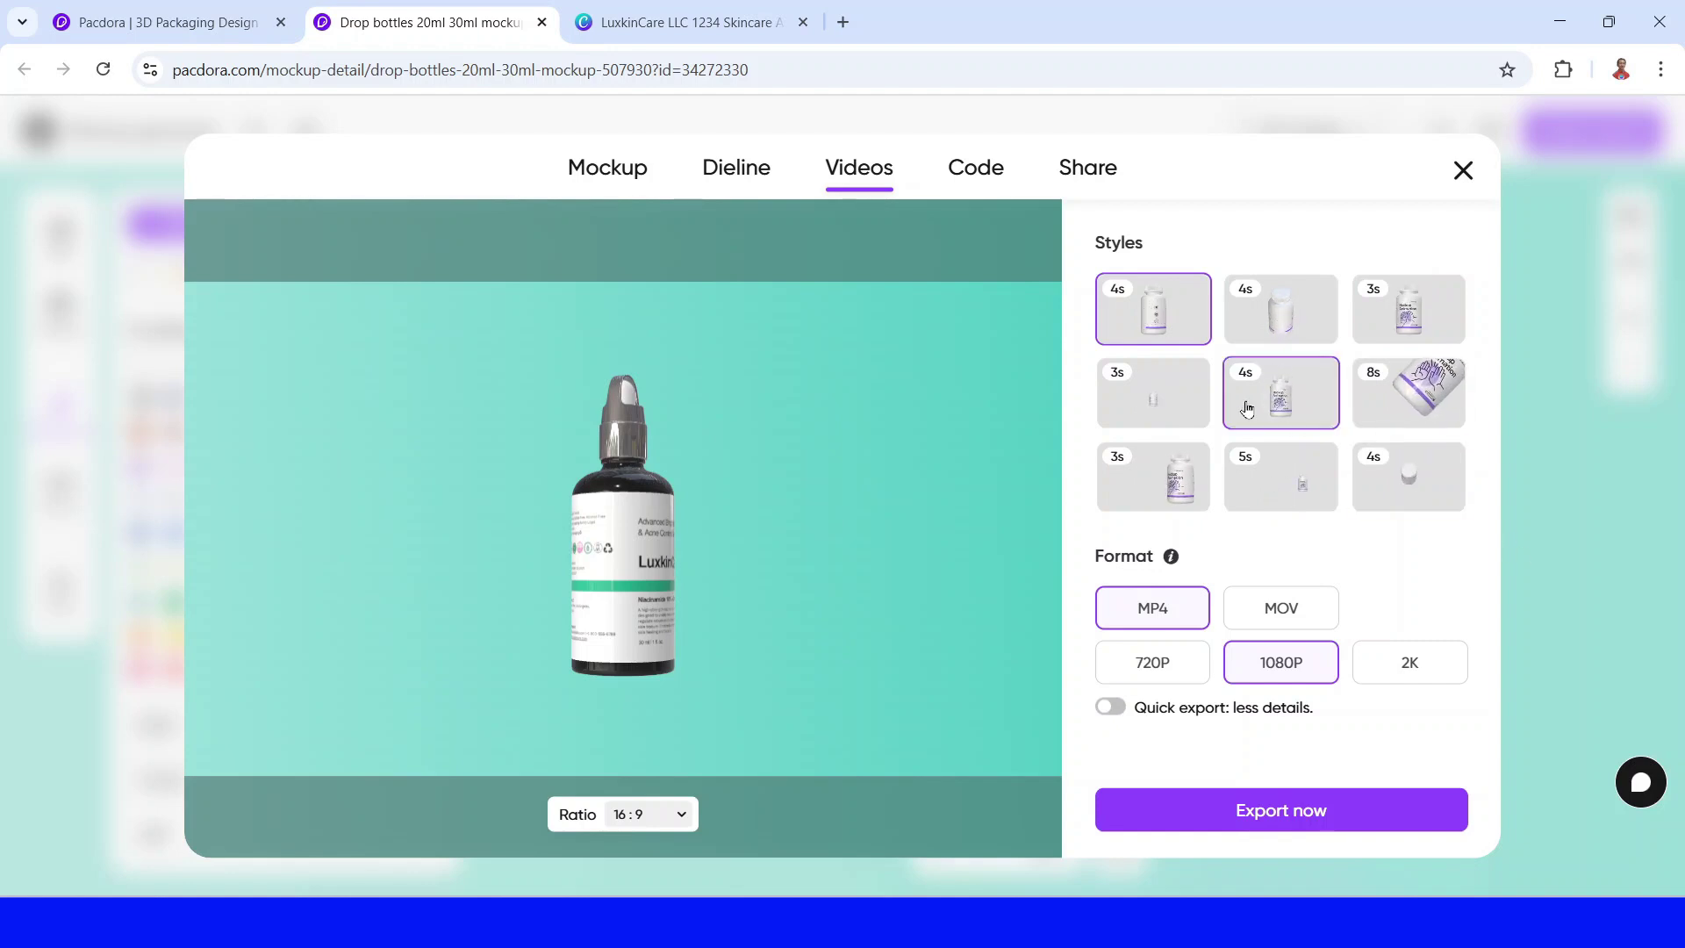
left_click(1251, 408)
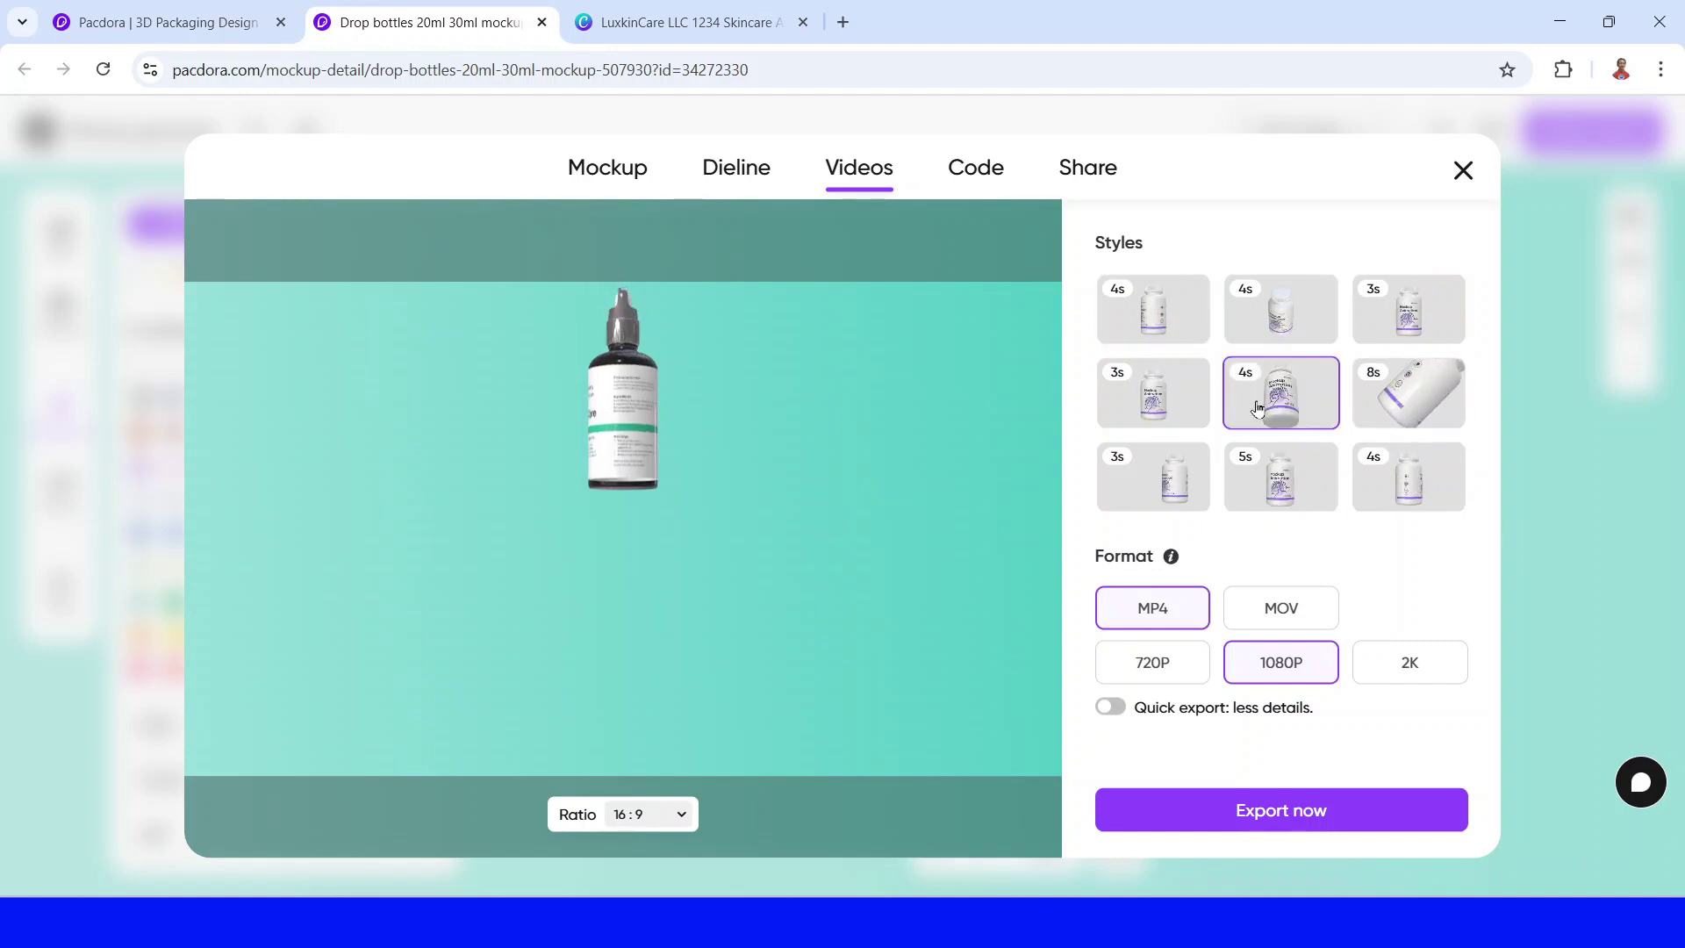